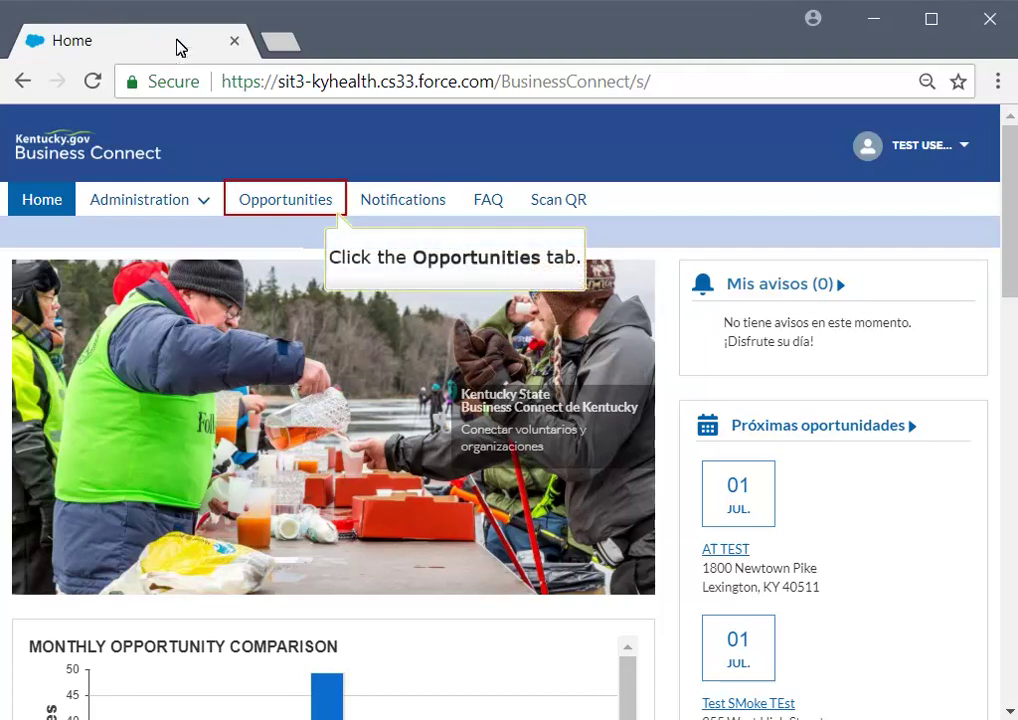
Step: Start a new opportunity from the Opportunities list to get a blank step-1 form
{"action": "left_click", "coordinate": [255, 201]}
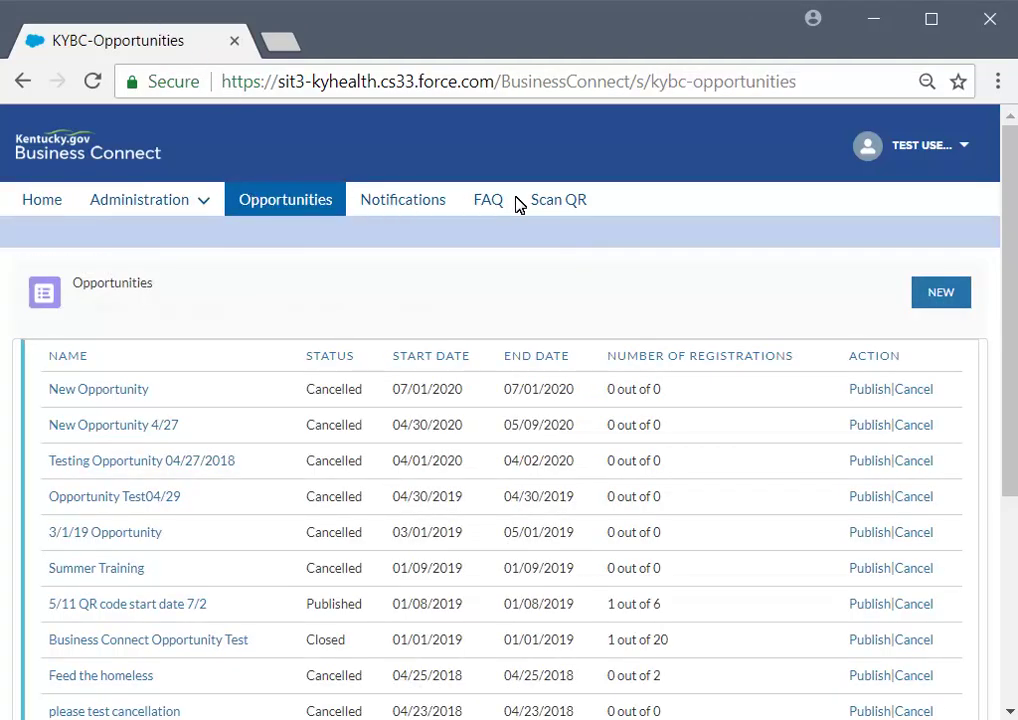
{"action": "left_click", "coordinate": [940, 292]}
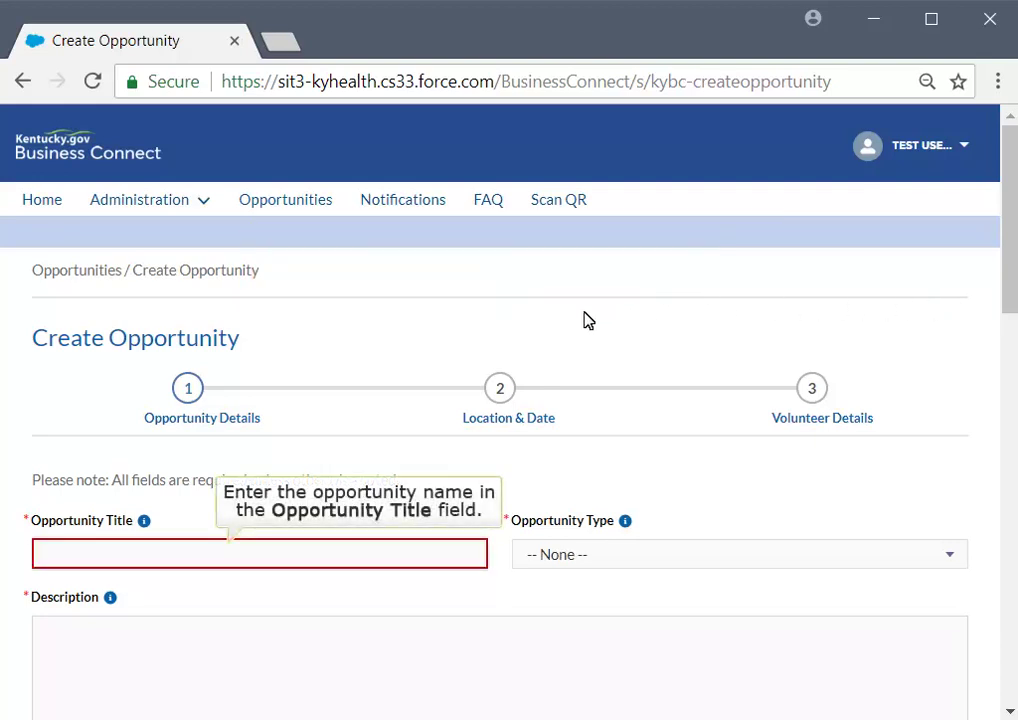
Step: Enter the title 'Being Empowered Career Fair' and choose type Community Service / Public Service
{"action": "left_click", "coordinate": [46, 563]}
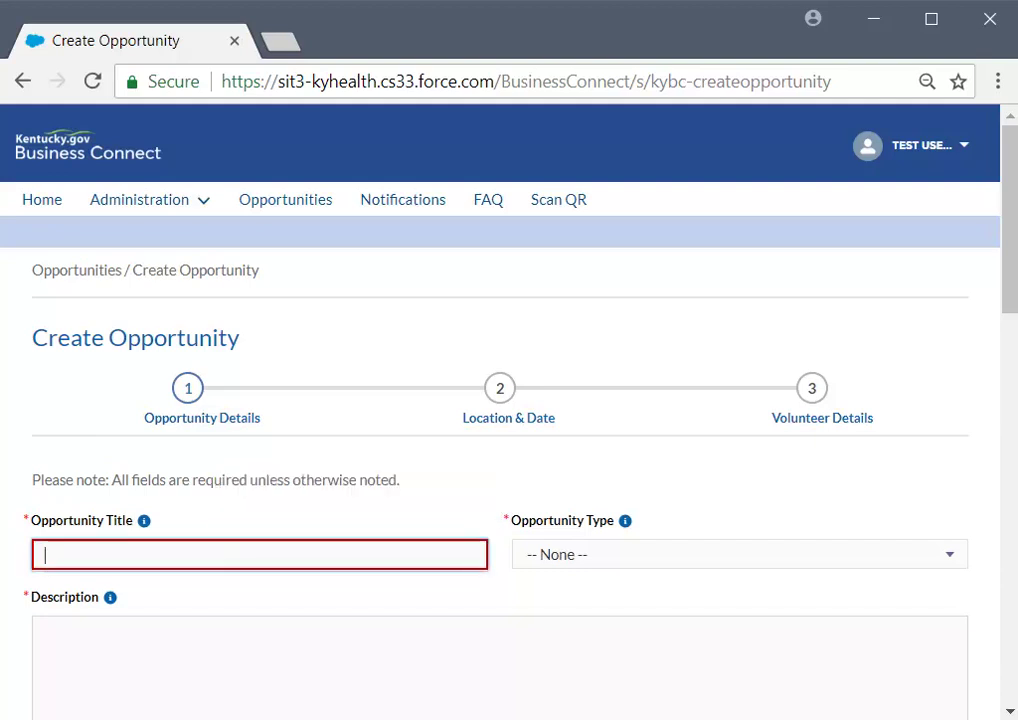
{"action": "type", "text": "Being"}
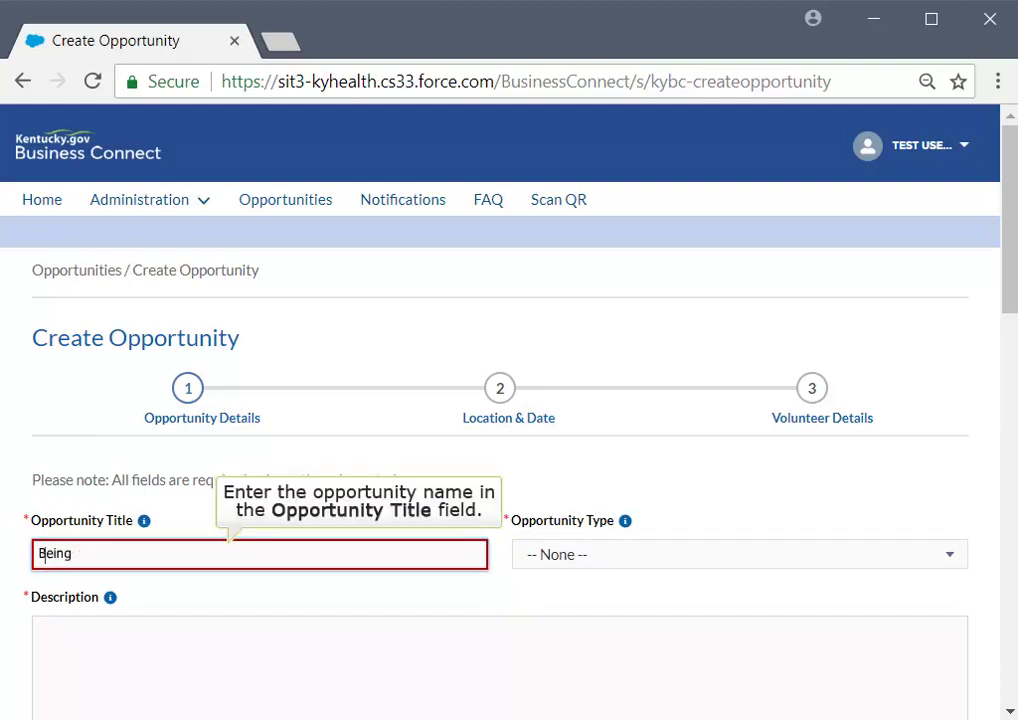
{"action": "type", "text": " Empowered Career Fair"}
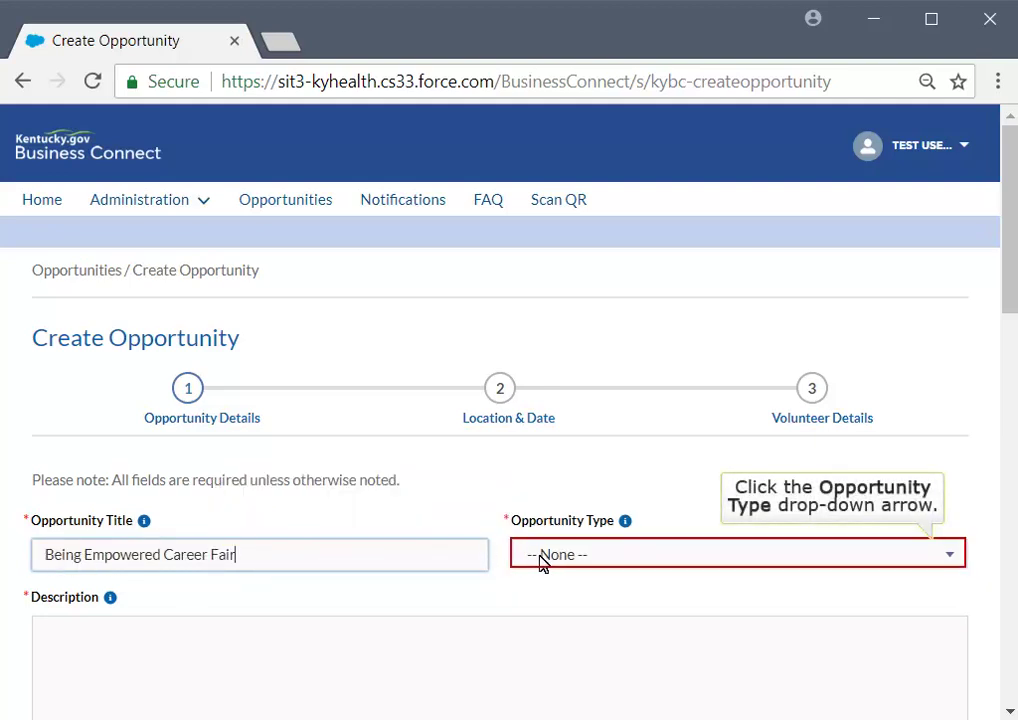
{"action": "left_click", "coordinate": [950, 557]}
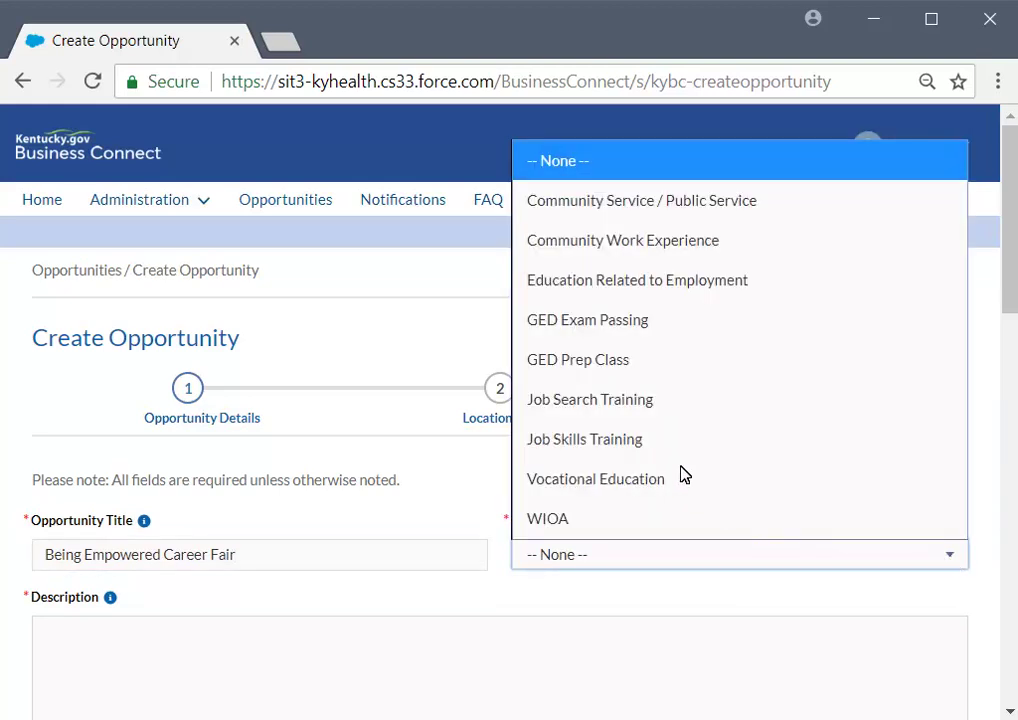
{"action": "left_click", "coordinate": [596, 211]}
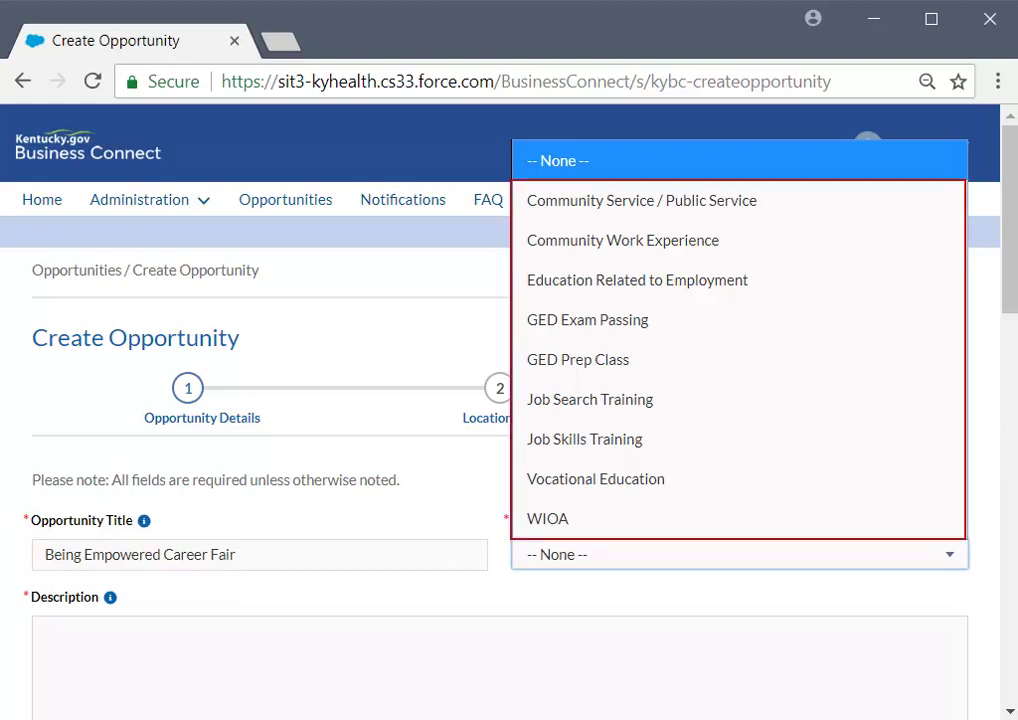
{"action": "left_click", "coordinate": [642, 200]}
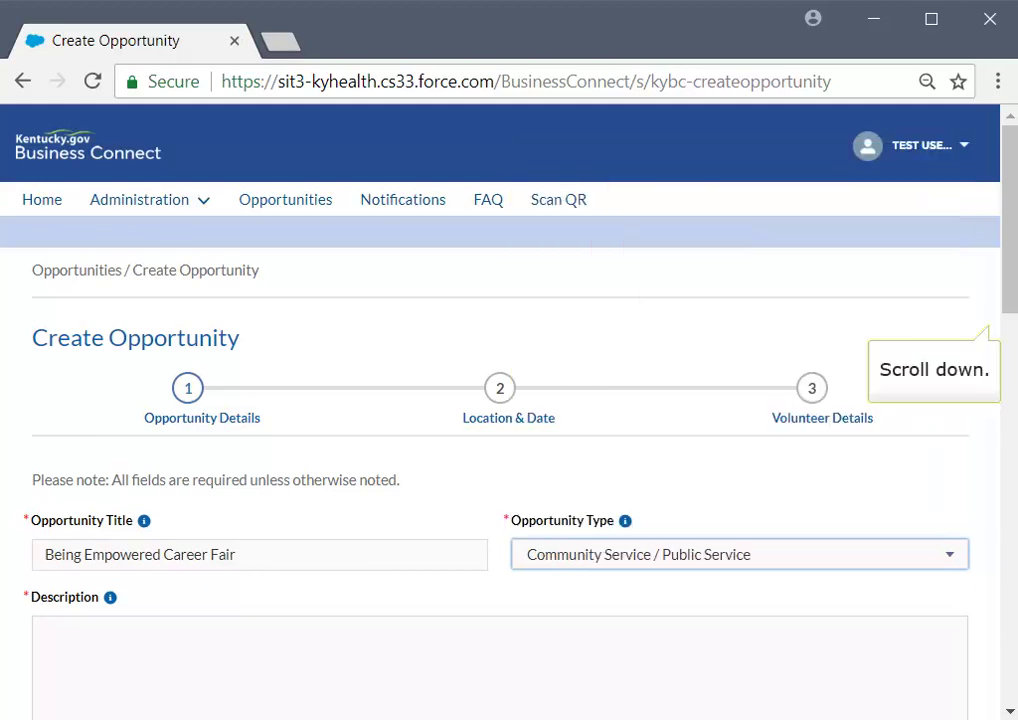
{"action": "scroll", "coordinate": [820, 441], "scroll_direction": "down", "scroll_amount": 1}
Step: Fill the Description with the text about legal services, small business resources and Human Relations certifications
{"action": "left_click", "coordinate": [204, 527]}
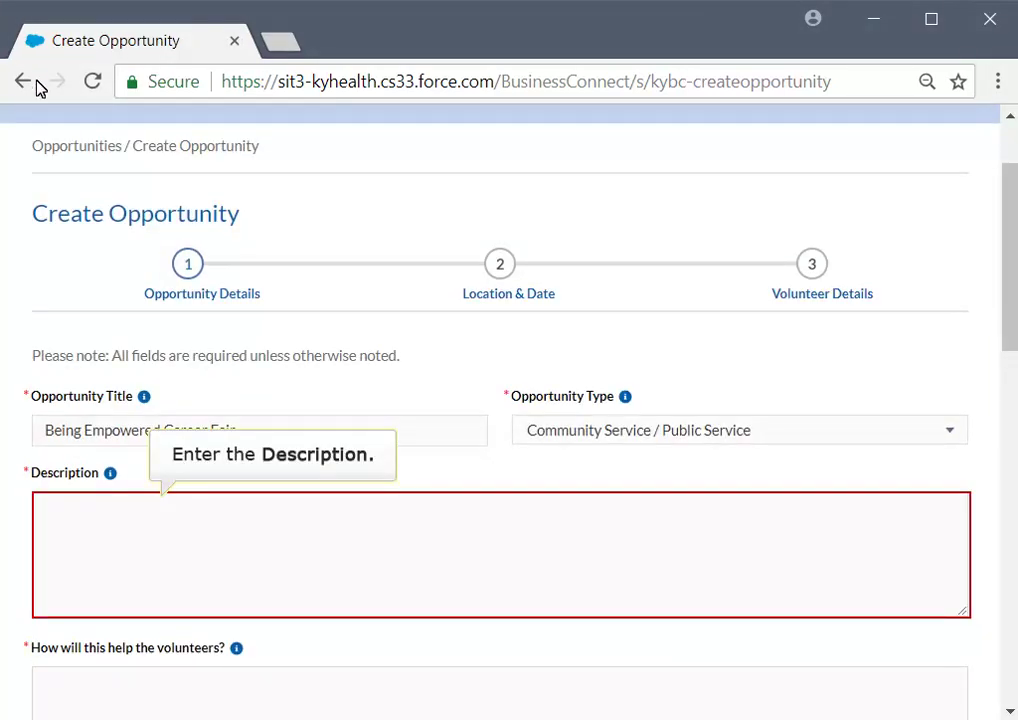
{"action": "left_click", "coordinate": [57, 510]}
{"action": "type", "text": "Helping"}
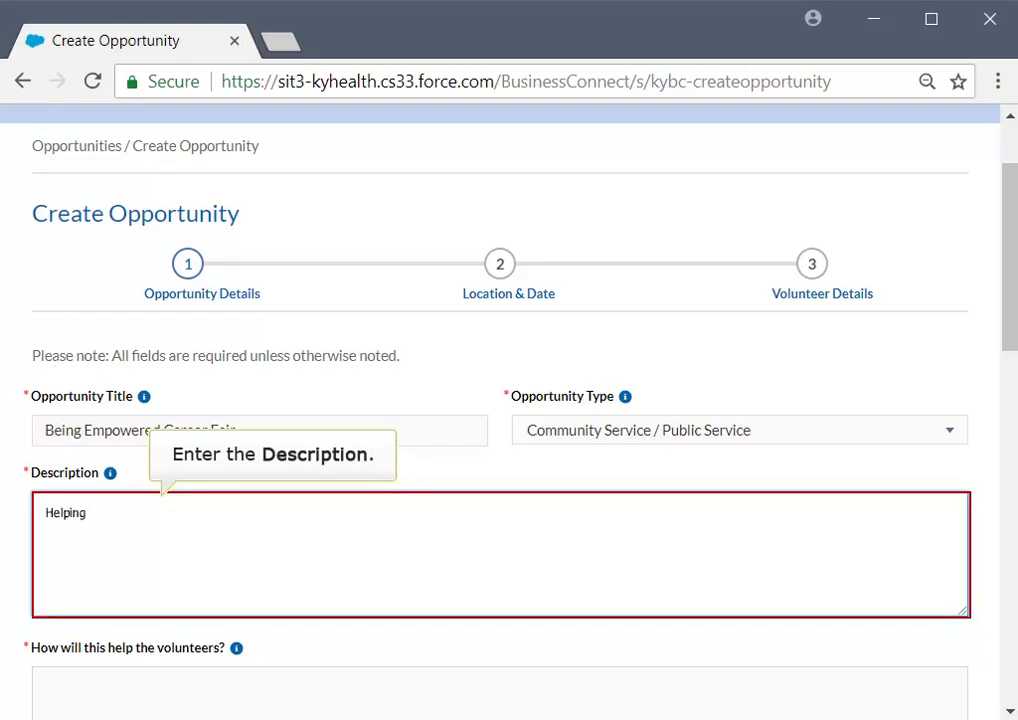
{"action": "type", "text": " individuals learn ab"}
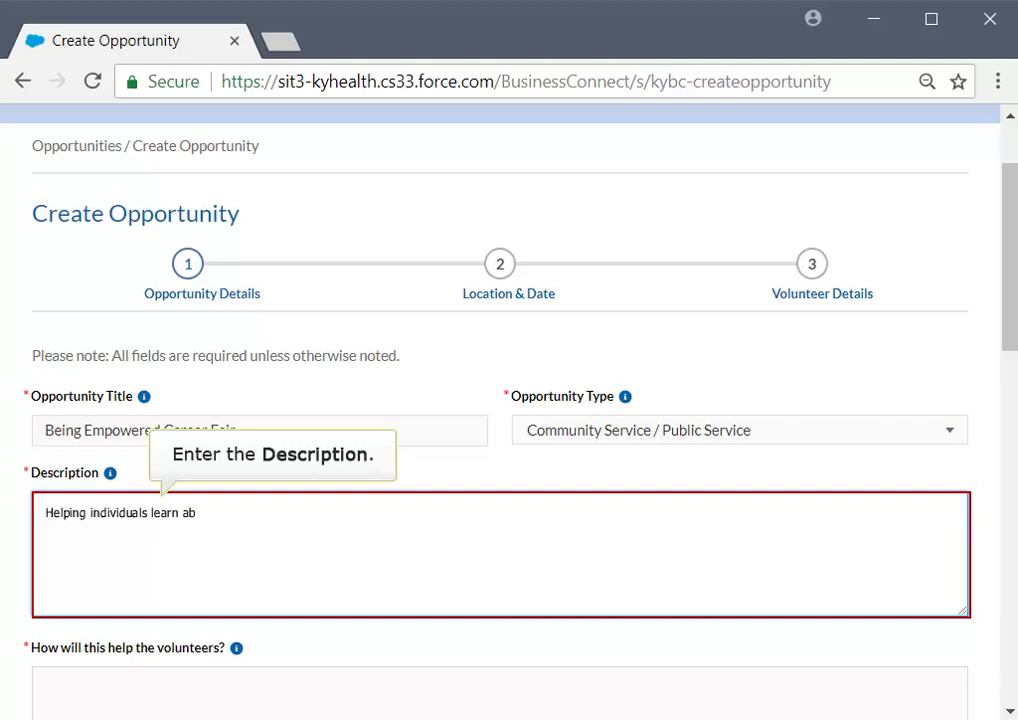
{"action": "type", "text": "out legal services,"}
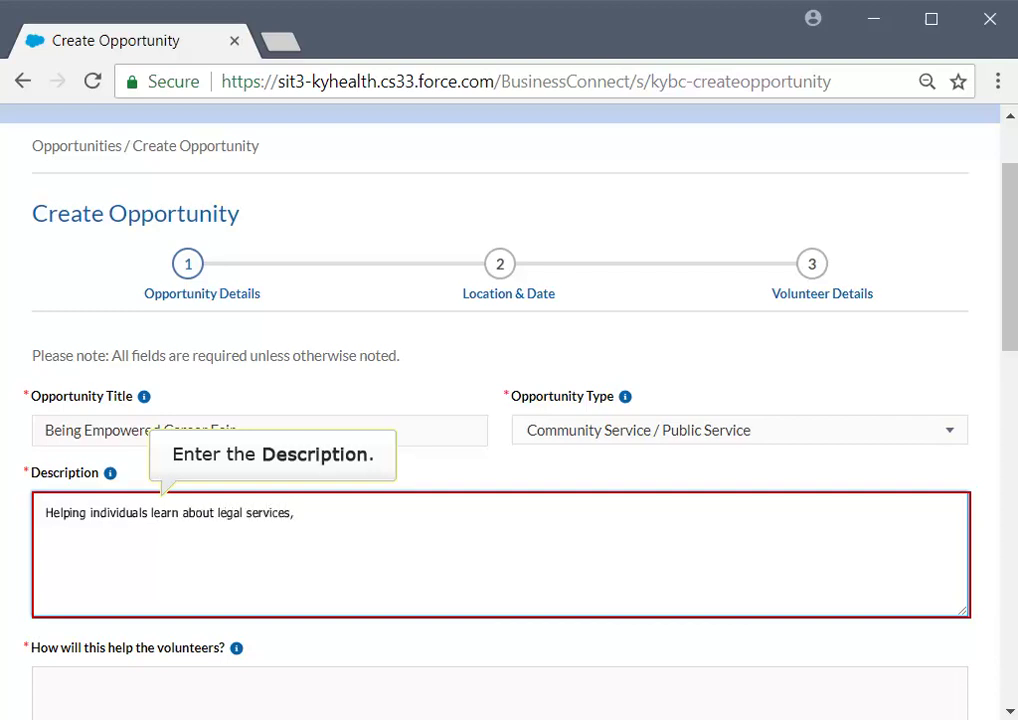
{"action": "type", "text": " small business resou"}
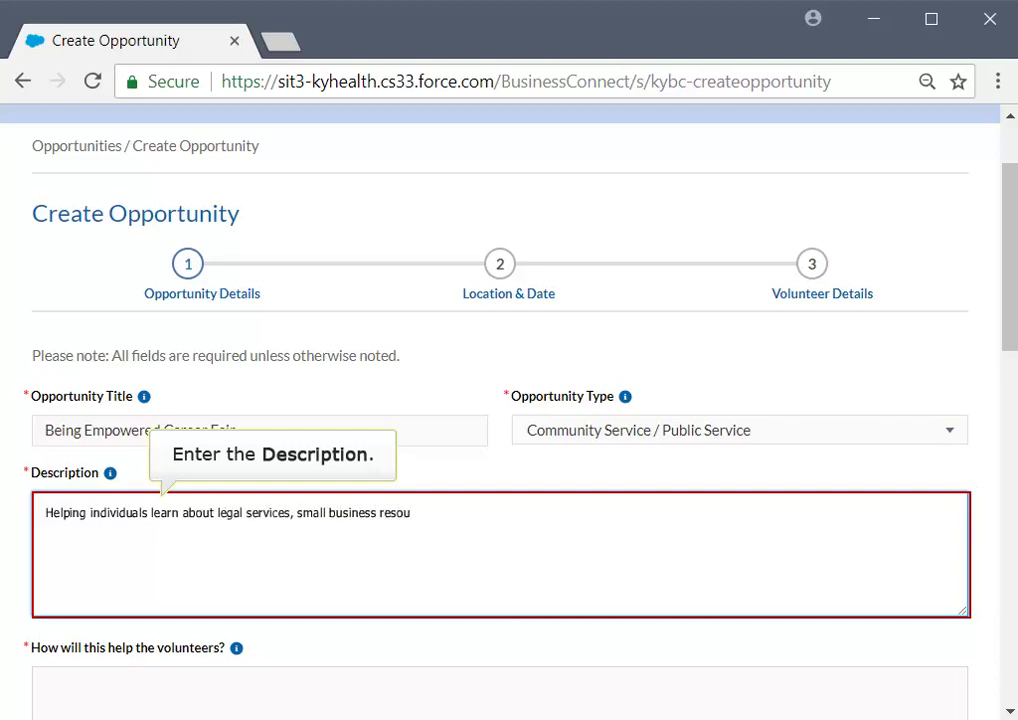
{"action": "type", "text": "rces, and Human Rela"}
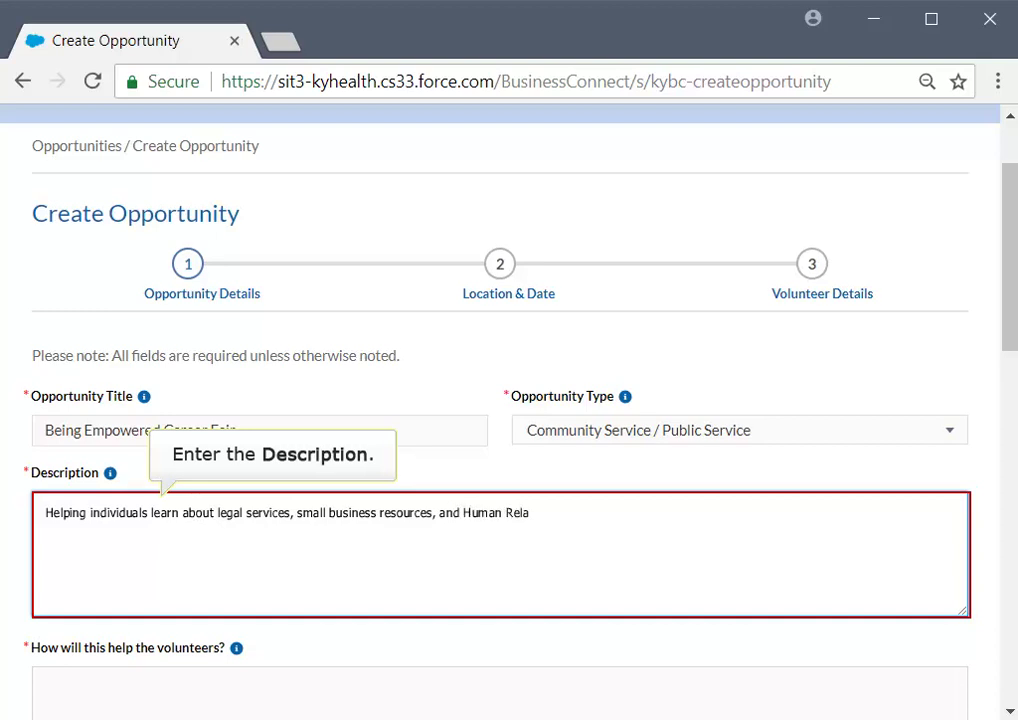
{"action": "type", "text": "tions certifications."}
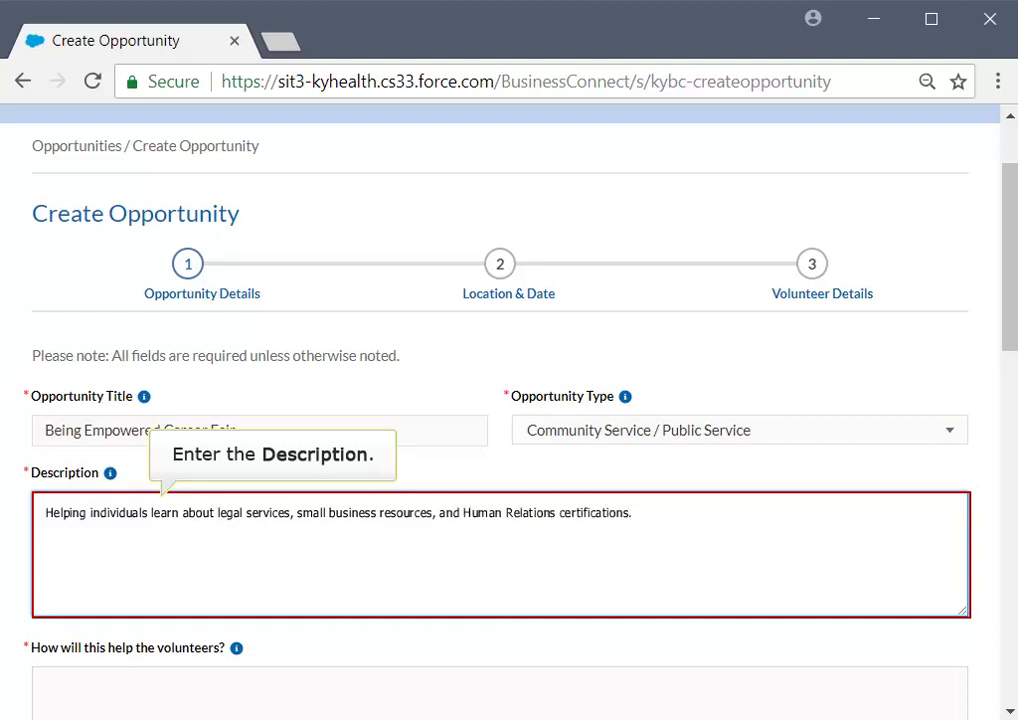
{"action": "scroll", "coordinate": [200, 531], "scroll_direction": "down", "scroll_amount": 1}
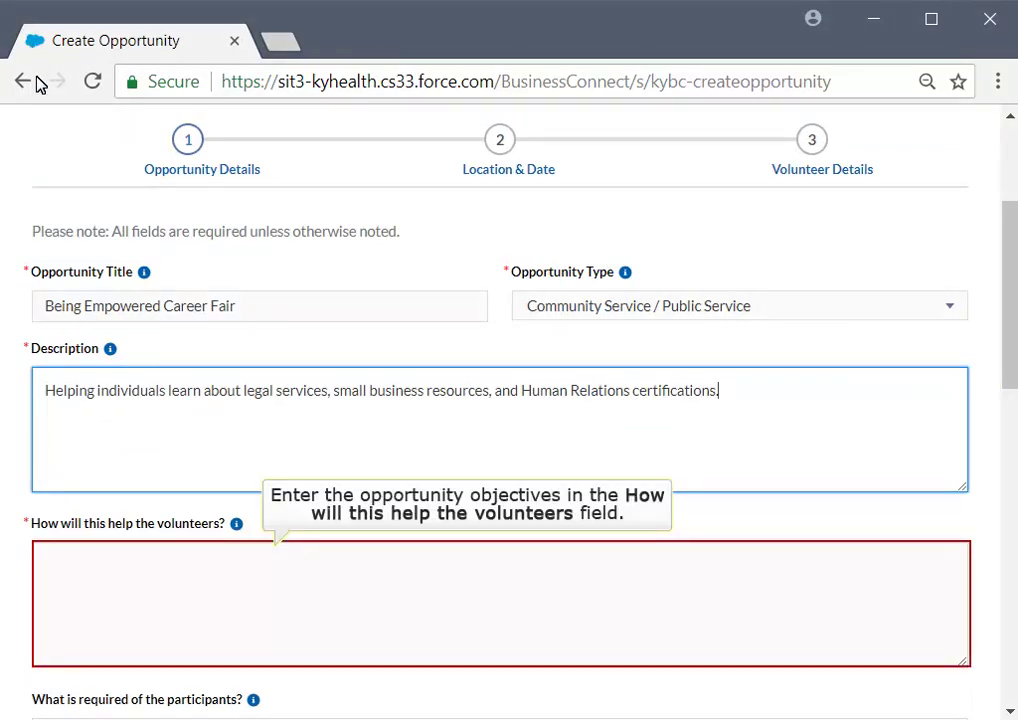
Step: Answer 'How will this help the volunteers?' with learning legal services and earning an HR certification
{"action": "left_click", "coordinate": [60, 557]}
{"action": "type", "text": "The v"}
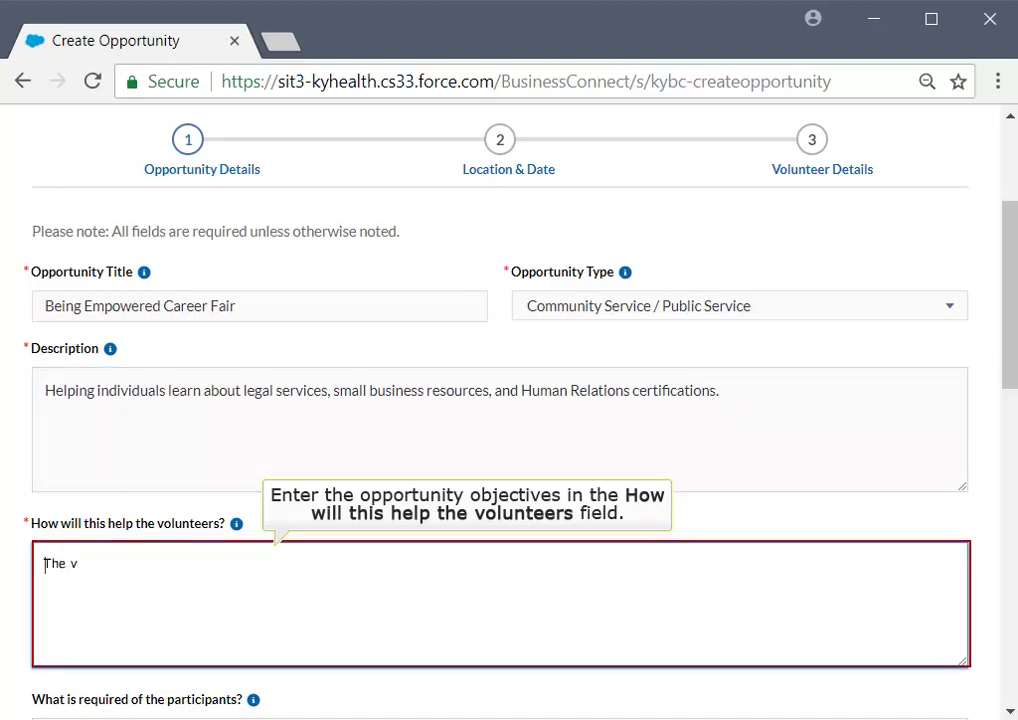
{"action": "type", "text": "olunteers will be able t"}
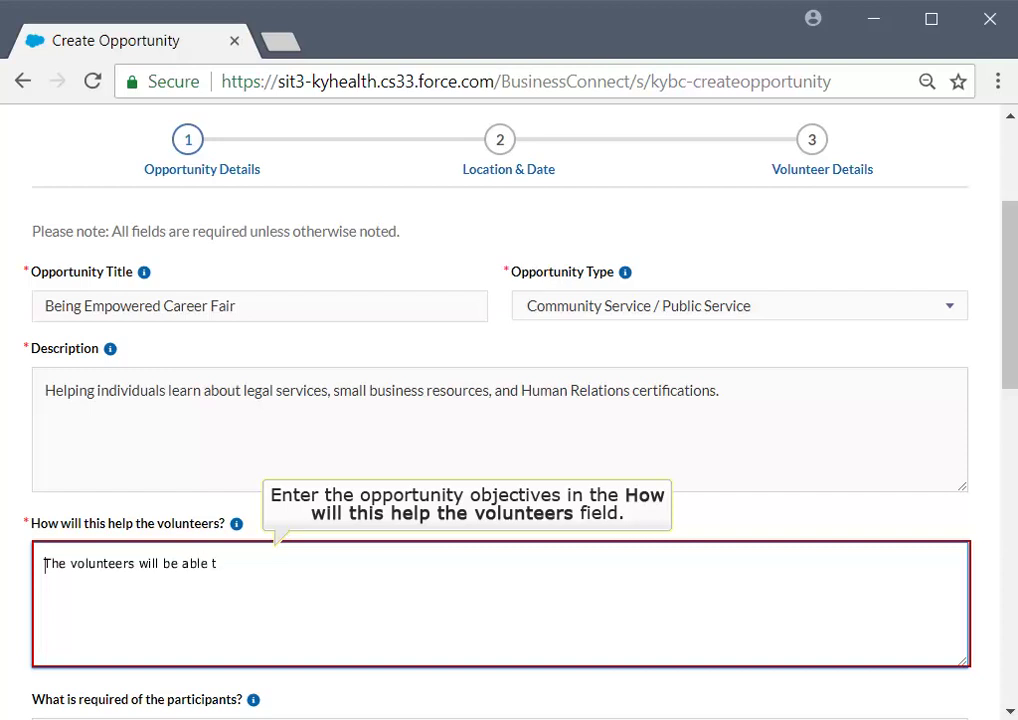
{"action": "type", "text": "o learn about legal serv"}
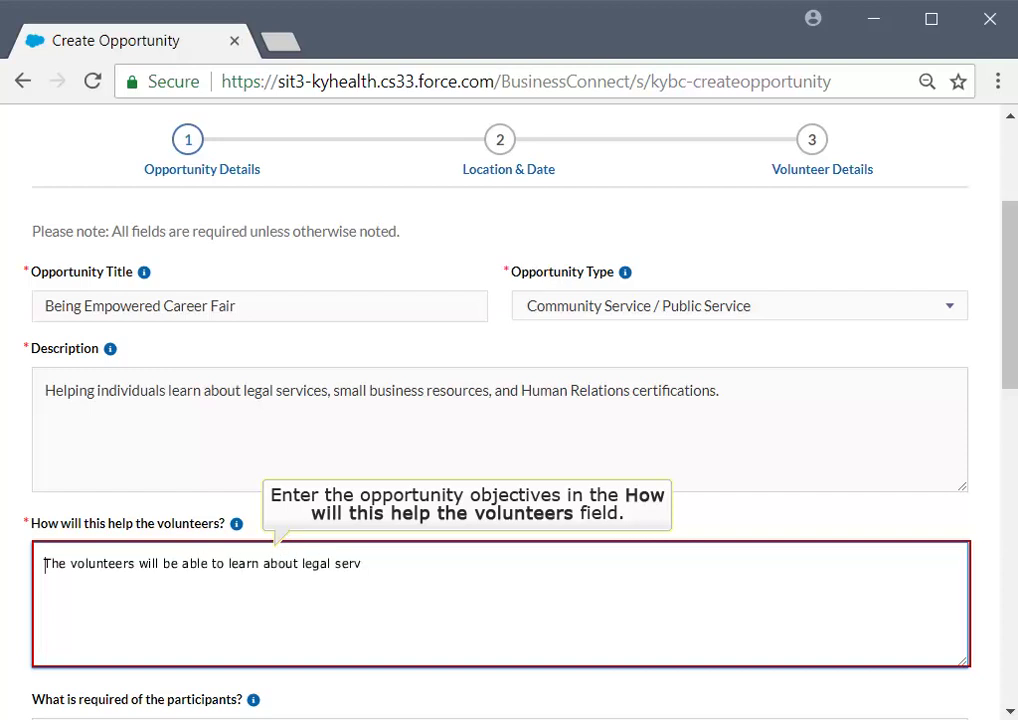
{"action": "type", "text": "ices in details and rece"}
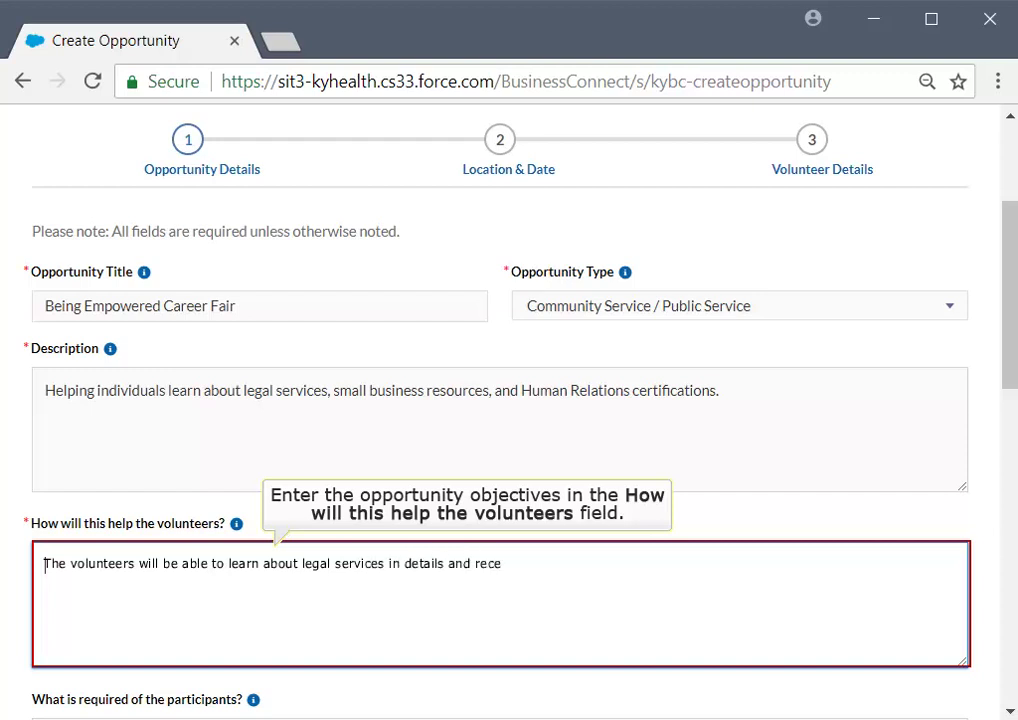
{"action": "type", "text": "ive a HR certification a"}
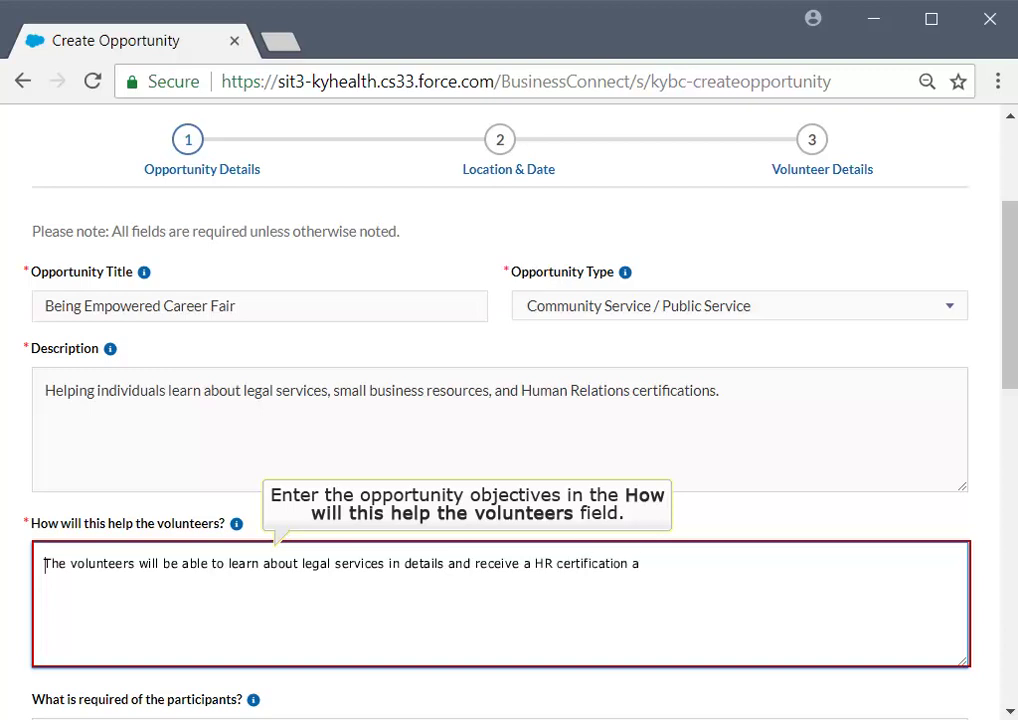
{"action": "type", "text": "t the end of the day."}
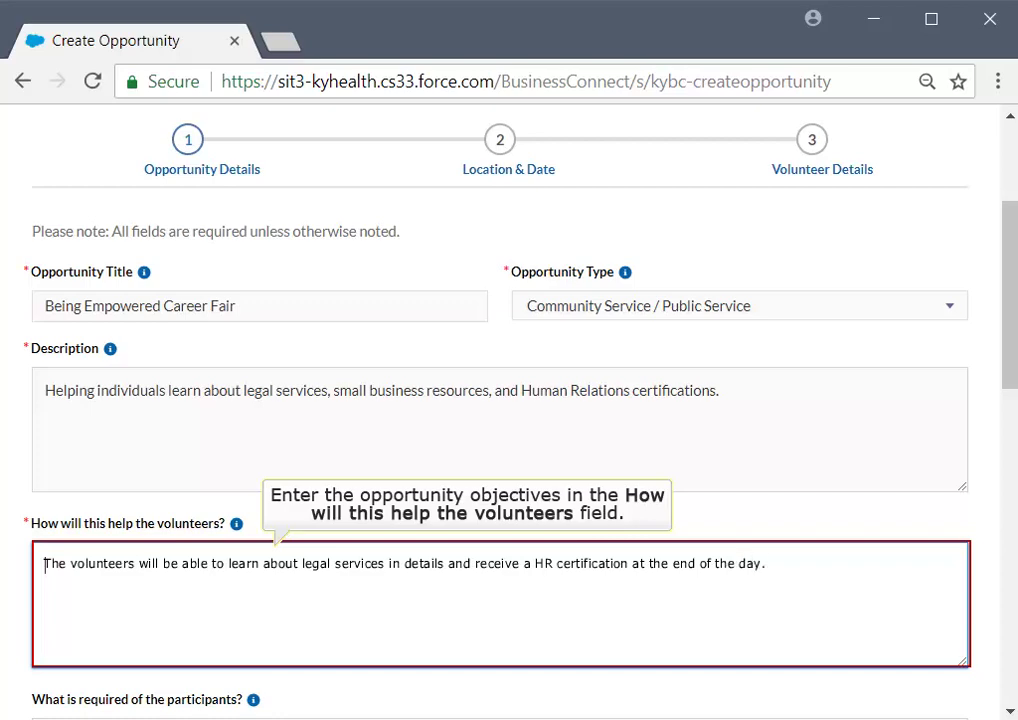
Step: Fill 'What is required of the participants?' with completing basic legal services and small business courses
{"action": "scroll", "coordinate": [634, 525], "scroll_direction": "down", "scroll_amount": 3}
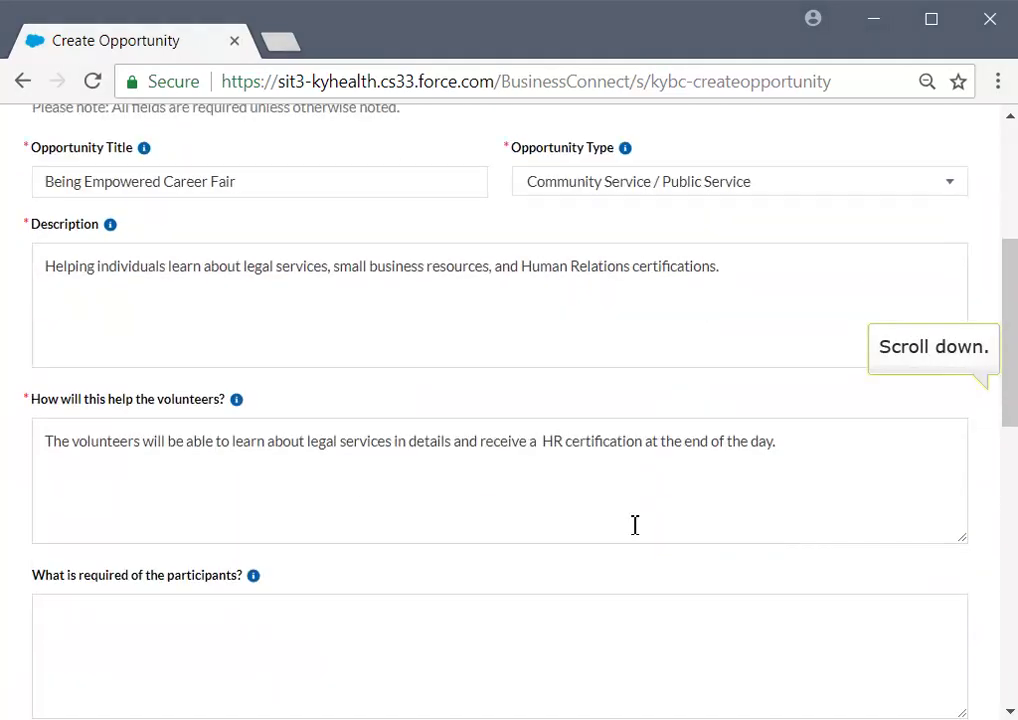
{"action": "scroll", "coordinate": [634, 525], "scroll_direction": "down", "scroll_amount": 1}
{"action": "left_click", "coordinate": [230, 370]}
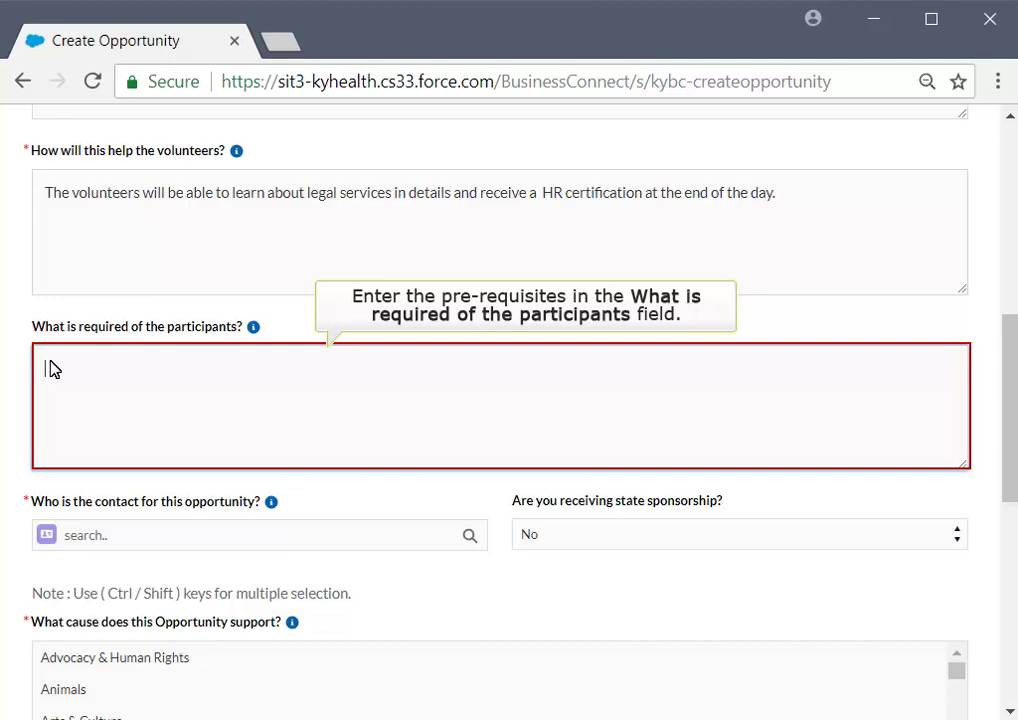
{"action": "type", "text": "The"}
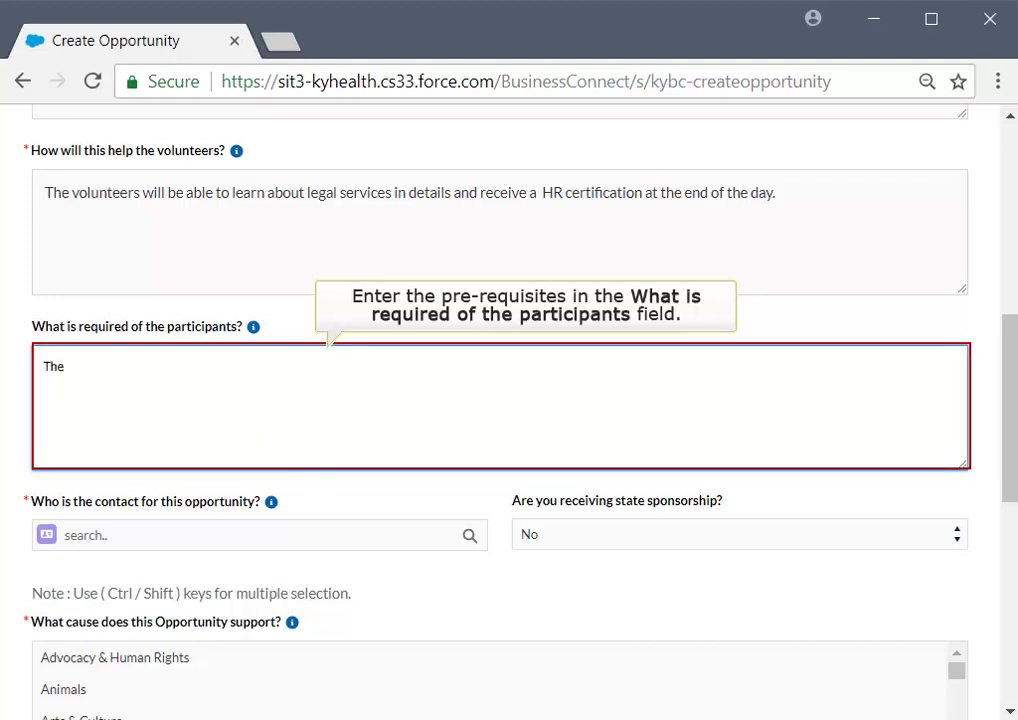
{"action": "type", "text": " volunteers must complet"}
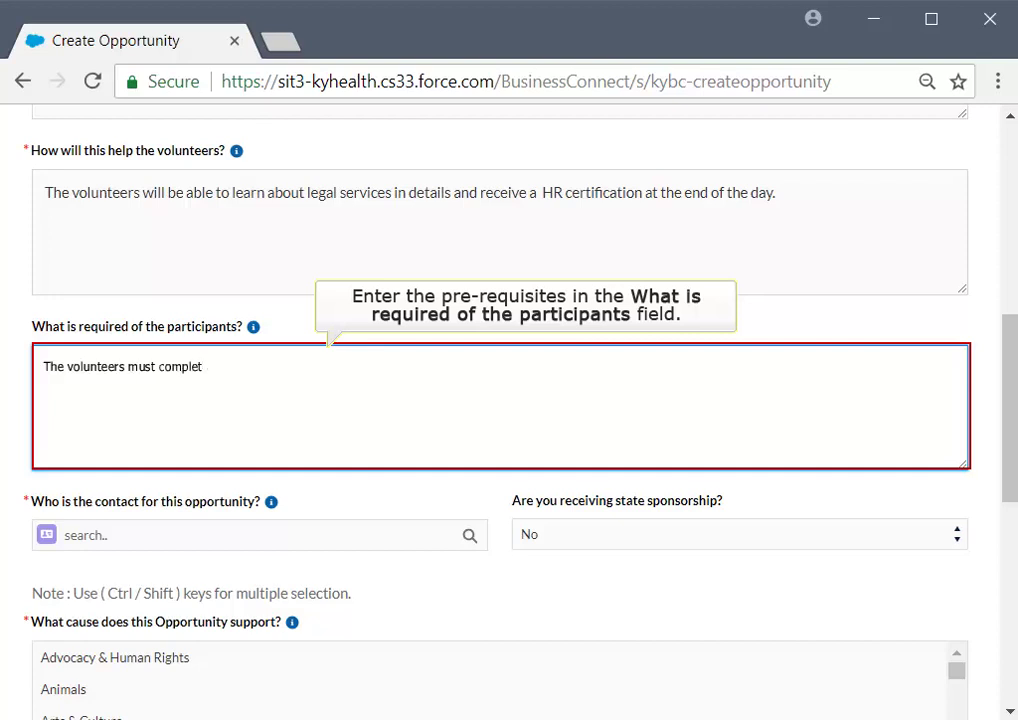
{"action": "type", "text": "e the basic courses on l"}
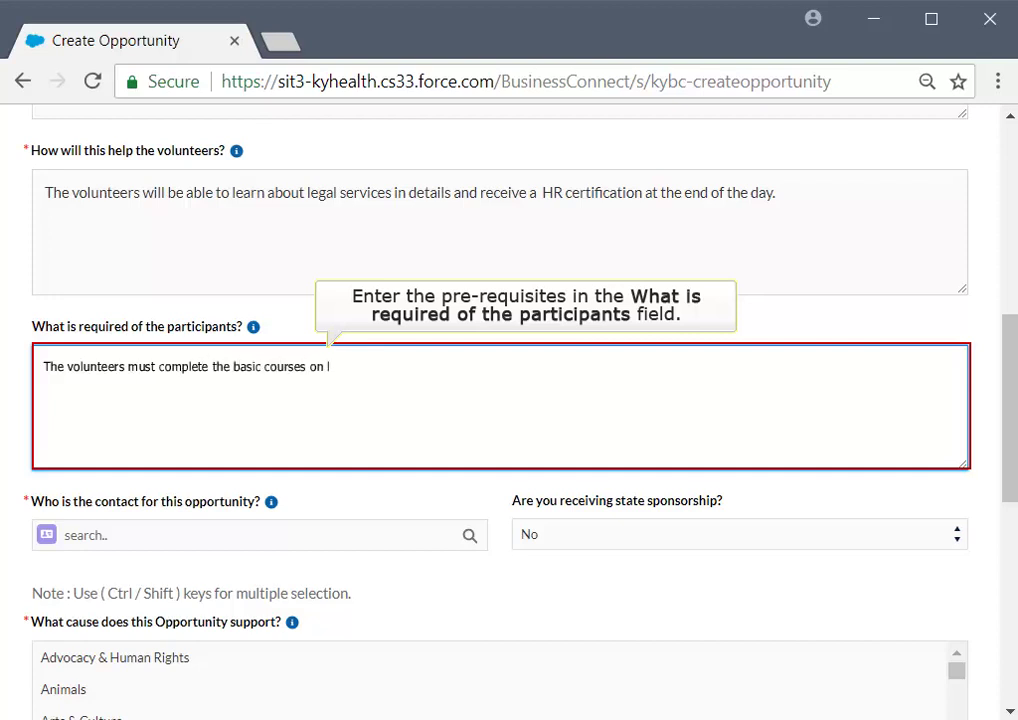
{"action": "type", "text": "egal services and small"}
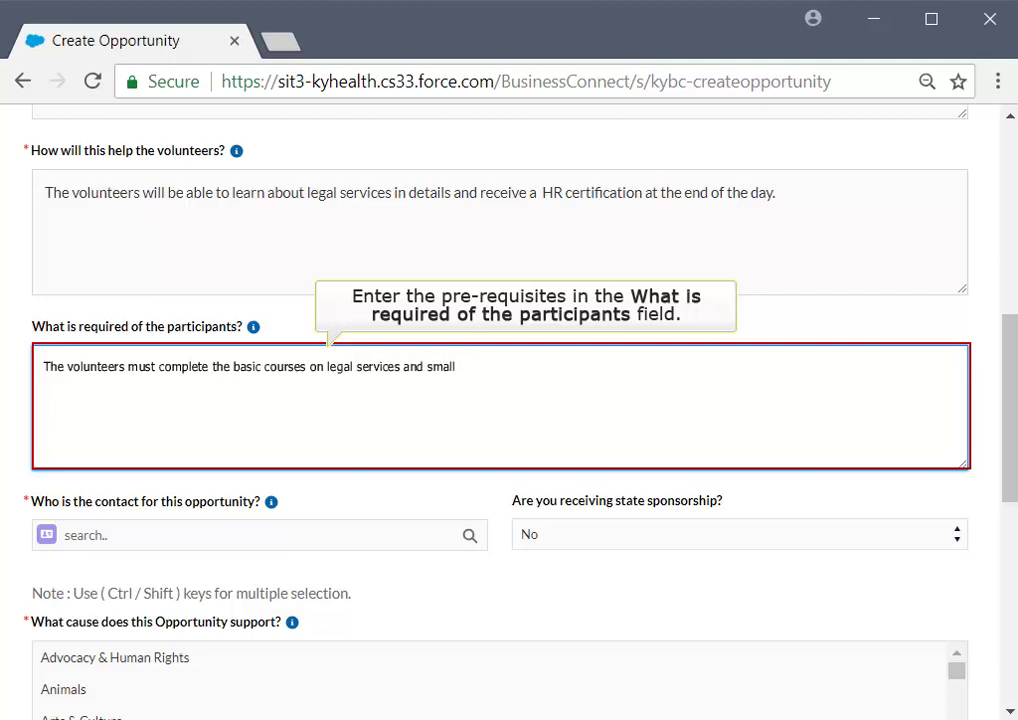
{"action": "type", "text": " business resources"}
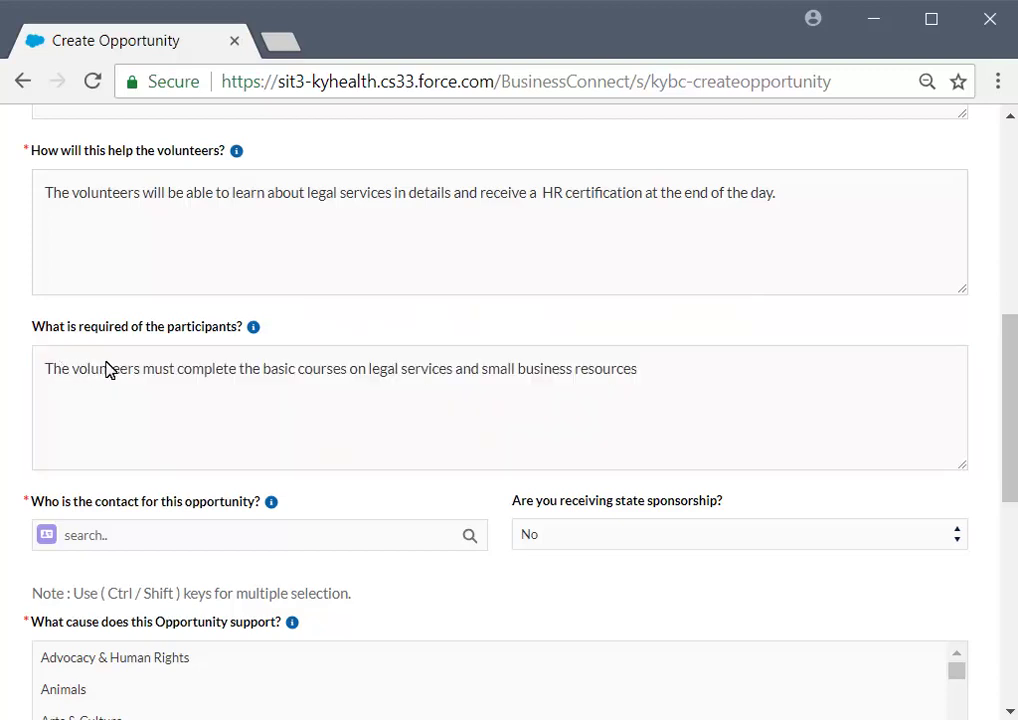
Step: Choose the opportunity's contact person from the contact search dropdown
{"action": "left_click", "coordinate": [345, 537]}
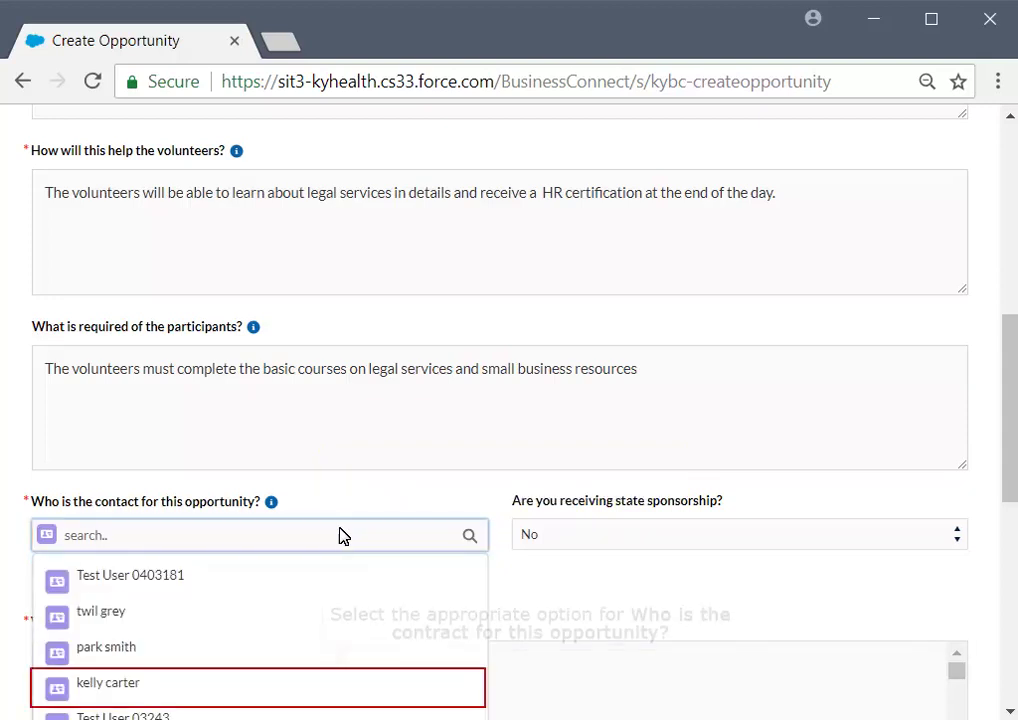
{"action": "left_click", "coordinate": [275, 684]}
{"action": "scroll", "coordinate": [617, 550], "scroll_direction": "down", "scroll_amount": 3}
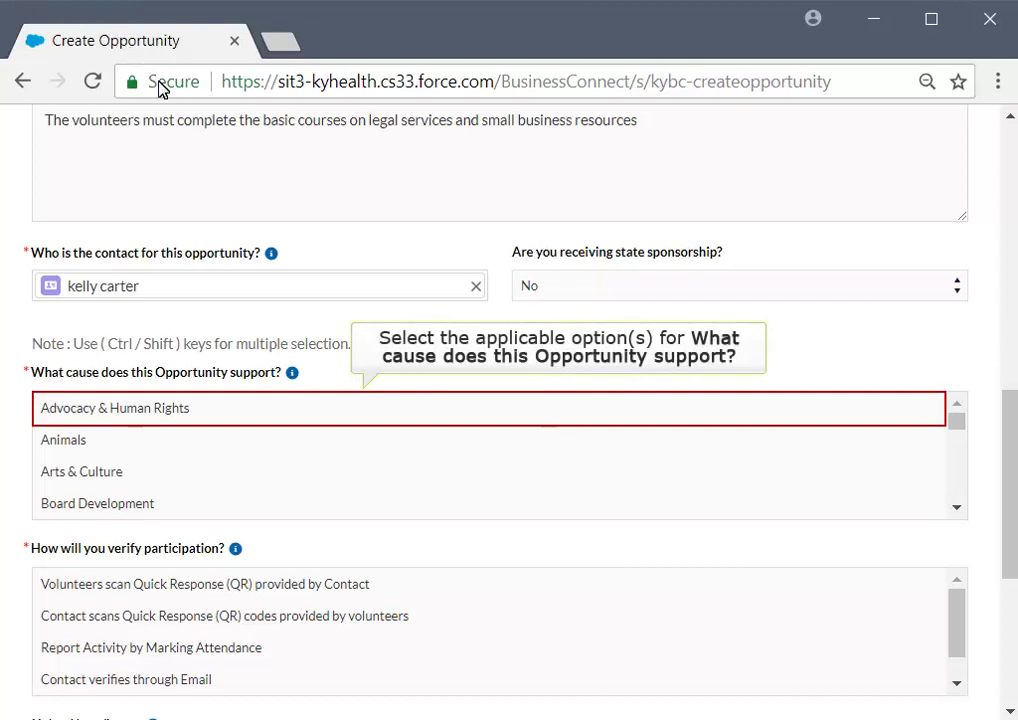
Step: Select Advocacy & Human Rights and Arts & Culture as causes and continue to Location & Date
{"action": "left_click", "coordinate": [222, 408]}
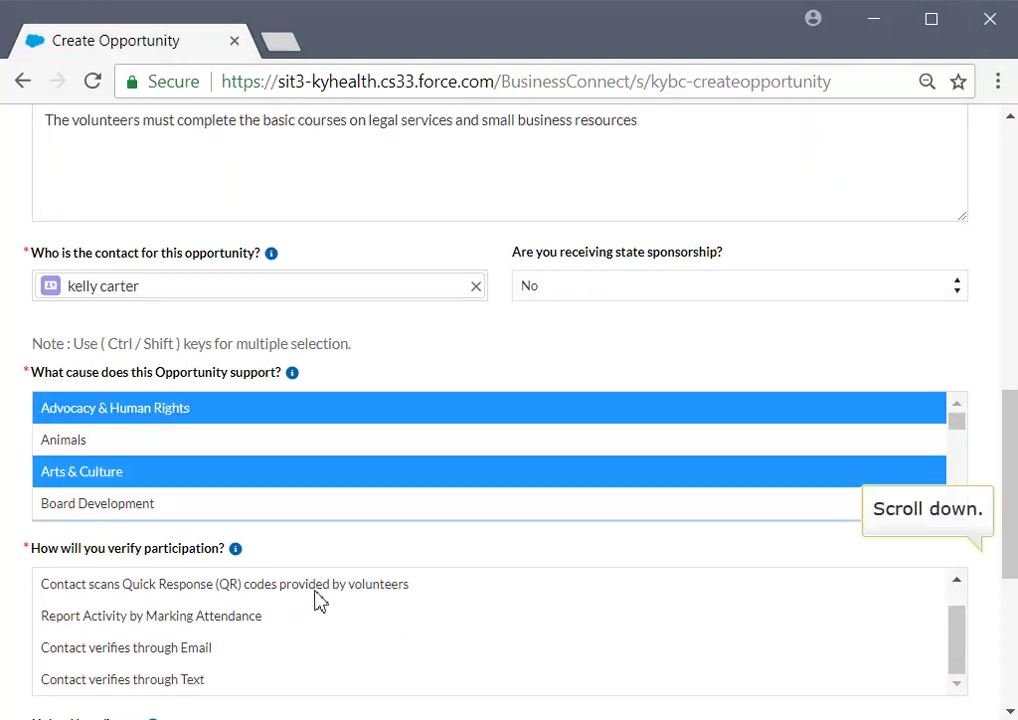
{"action": "scroll", "coordinate": [339, 595], "scroll_direction": "up", "scroll_amount": 1}
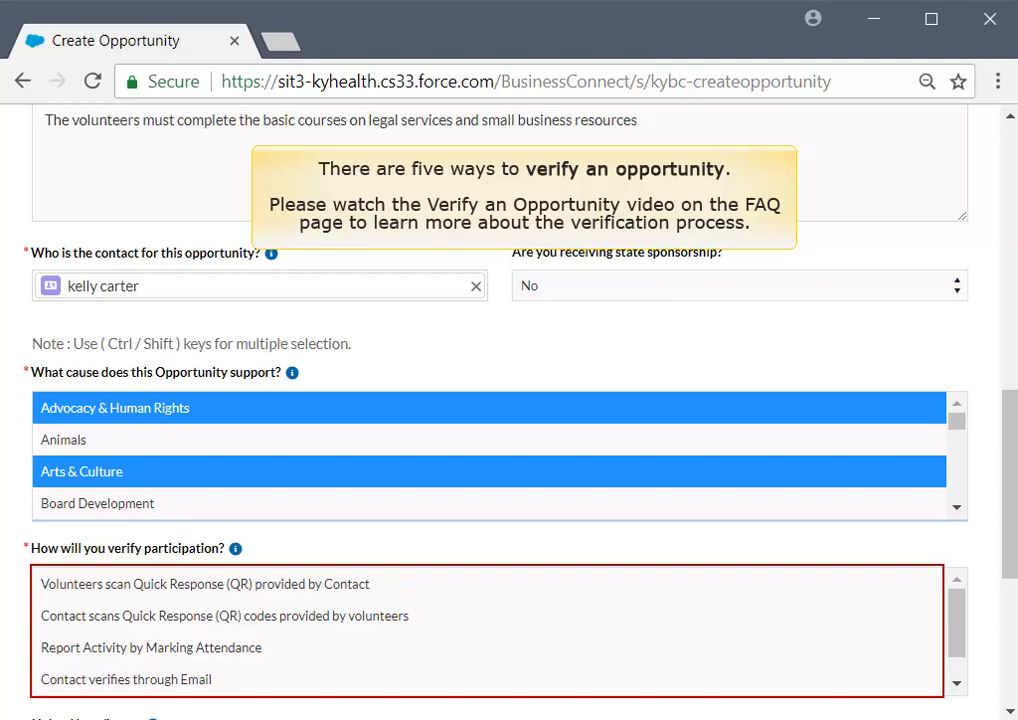
{"action": "scroll", "coordinate": [500, 400], "scroll_direction": "down", "scroll_amount": 3}
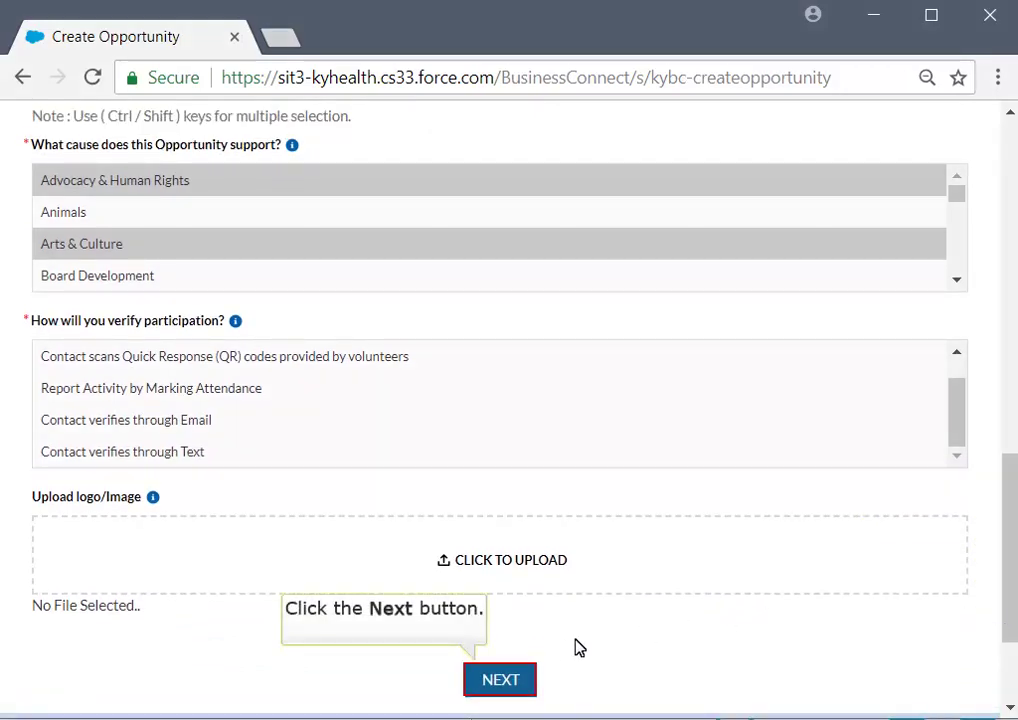
{"action": "left_click", "coordinate": [516, 690]}
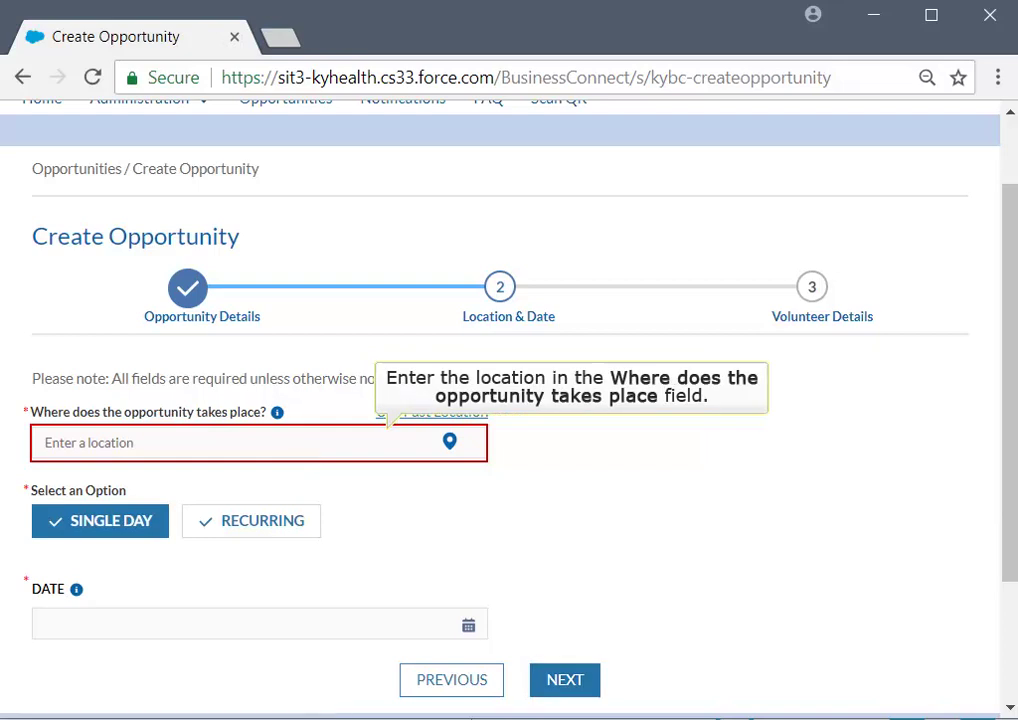
Step: Set the location to 255 West High Street, Lexington, KY, USA, as a single-day event
{"action": "type", "text": "255"}
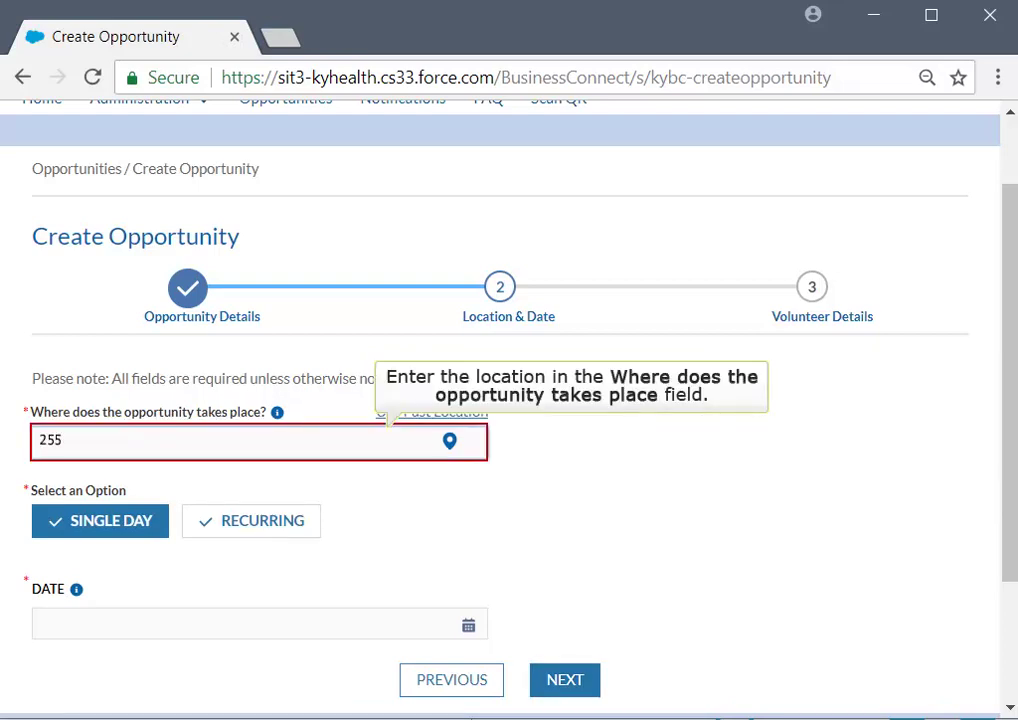
{"action": "type", "text": " West High Street, Lexin"}
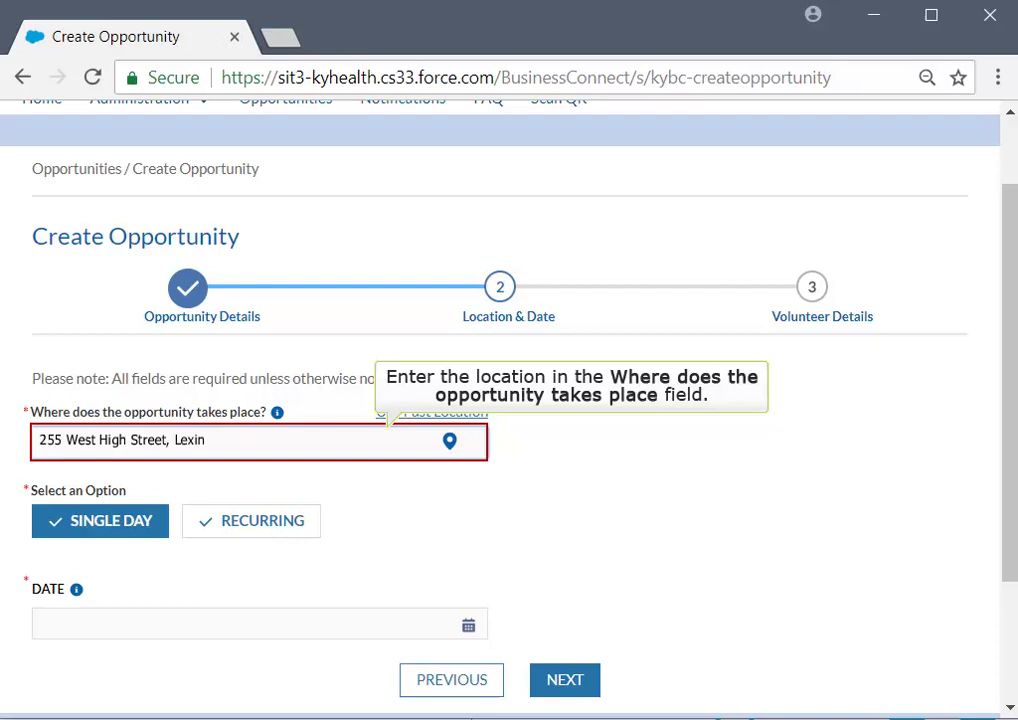
{"action": "type", "text": "gton, KY, USA"}
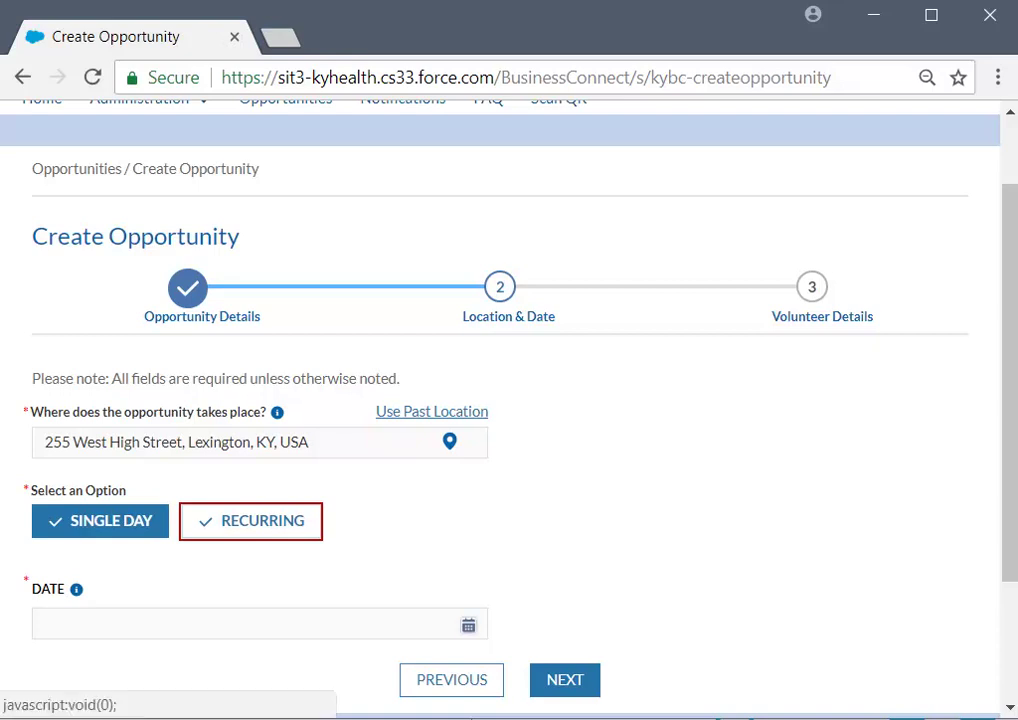
{"action": "left_click", "coordinate": [68, 532]}
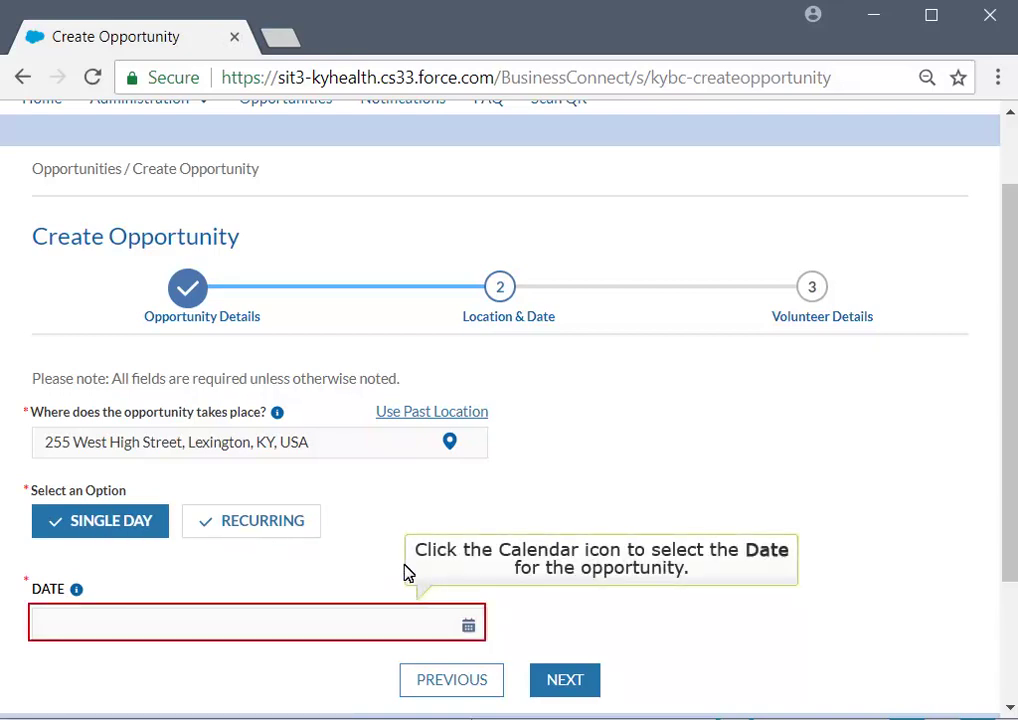
Step: Pick May 1, 2019 in the DATE calendar so it reads 05/01/2019
{"action": "left_click", "coordinate": [468, 629]}
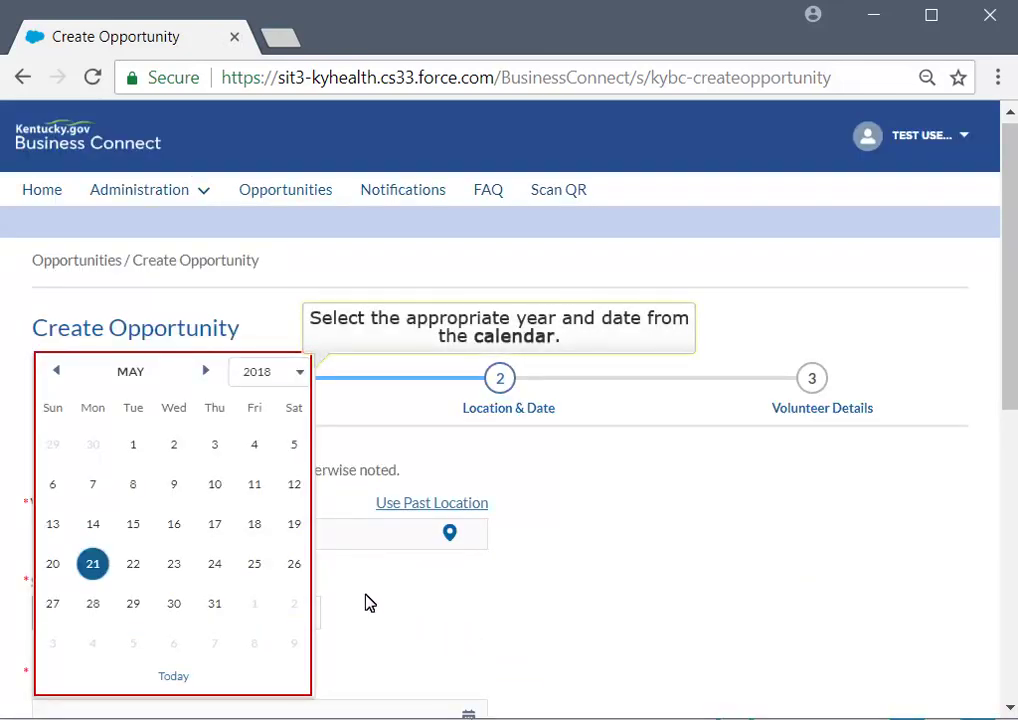
{"action": "left_click", "coordinate": [296, 378]}
{"action": "scroll", "coordinate": [280, 650], "scroll_direction": "down", "scroll_amount": 3}
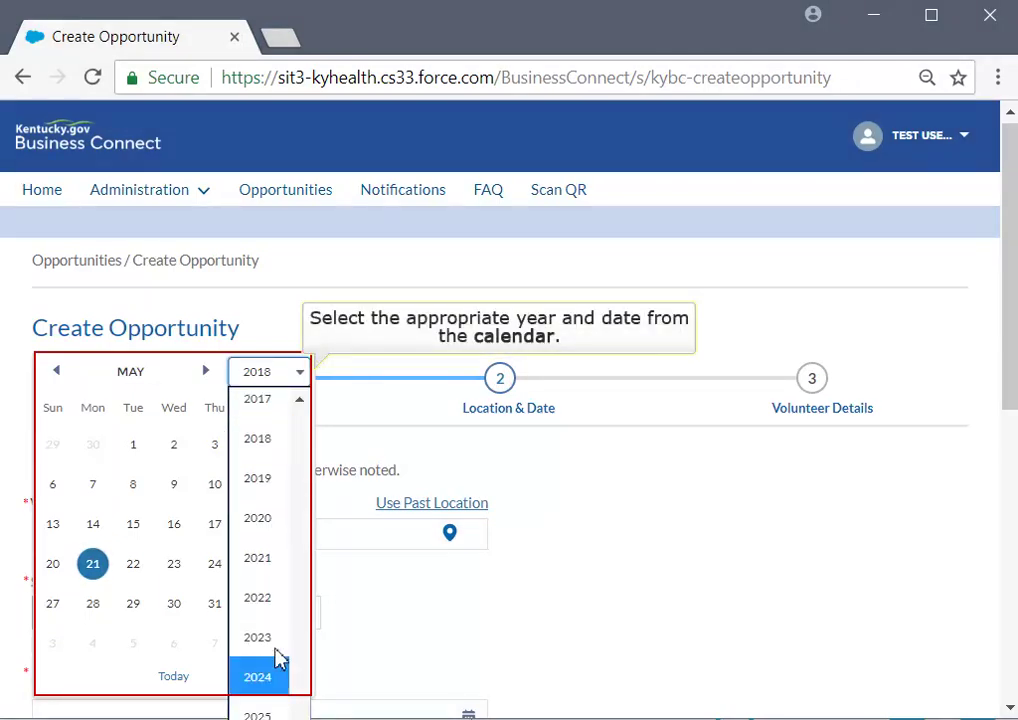
{"action": "left_click", "coordinate": [275, 479]}
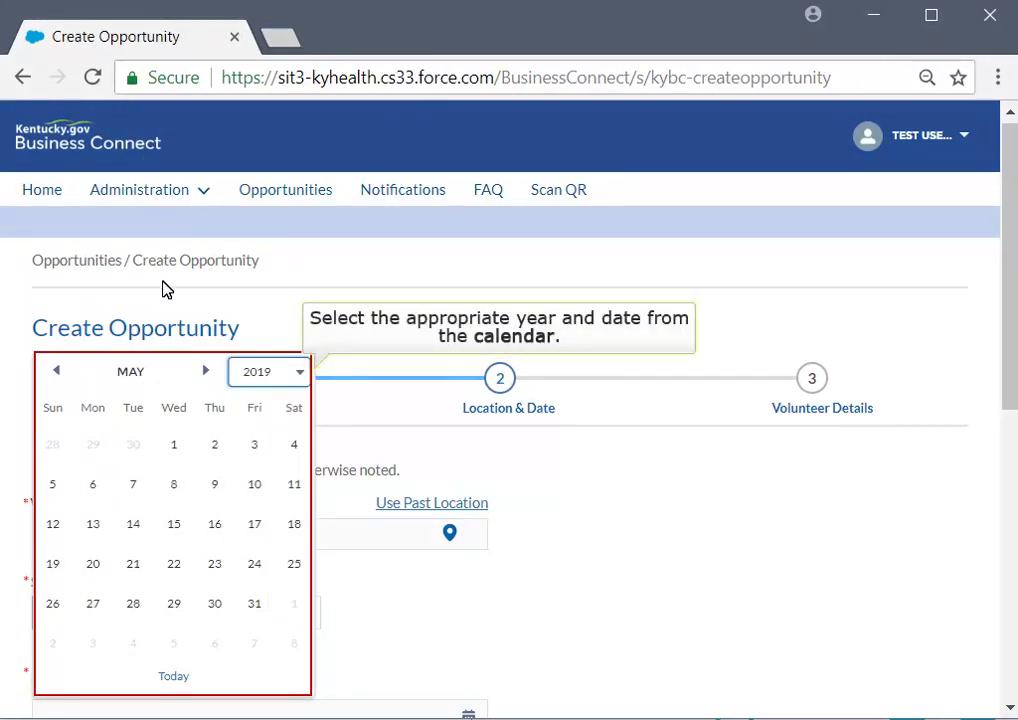
{"action": "left_click", "coordinate": [173, 447]}
{"action": "scroll", "coordinate": [1007, 511], "scroll_direction": "down", "scroll_amount": 2}
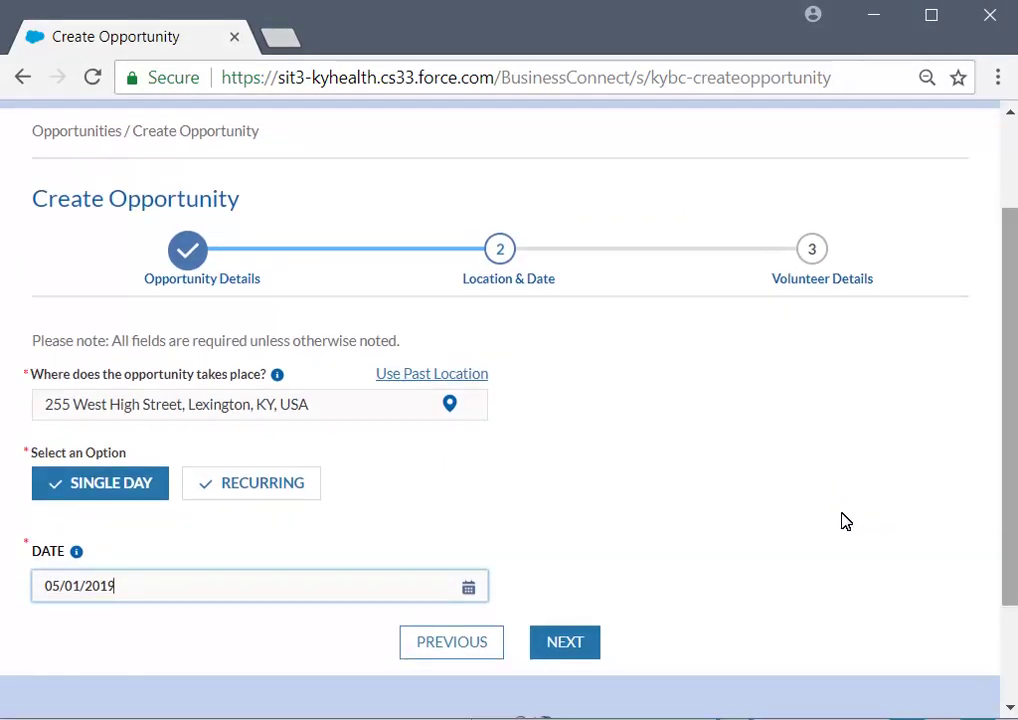
Step: On Volunteer Details, add the role 'Attend seminars and complete tasks' needing 10 volunteers
{"action": "left_click", "coordinate": [552, 655]}
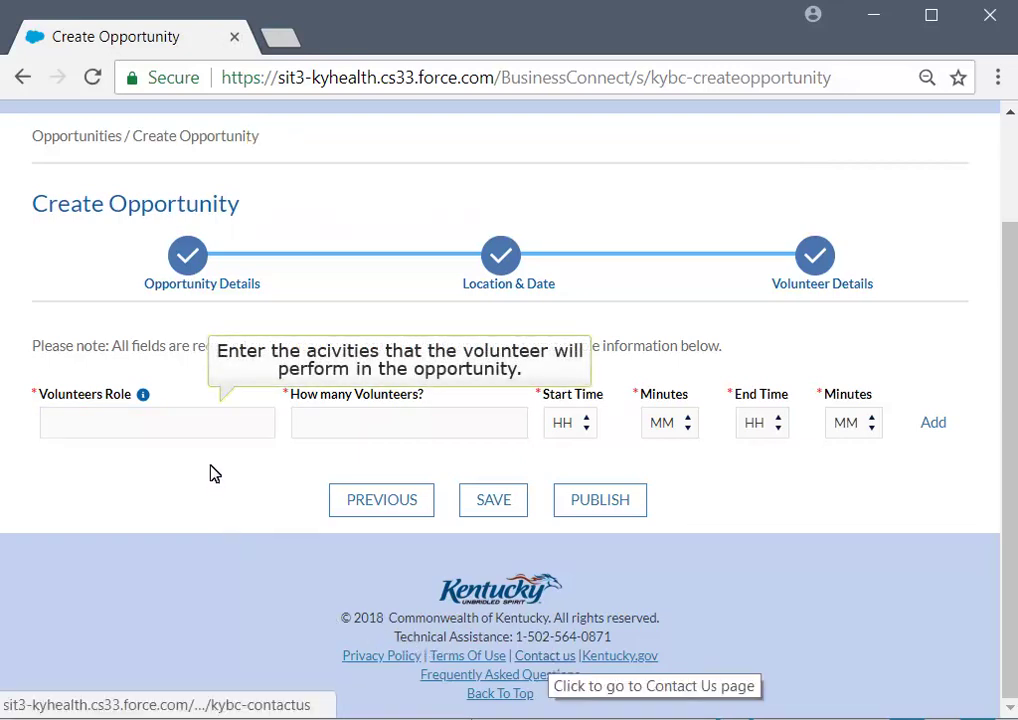
{"action": "left_click", "coordinate": [210, 425]}
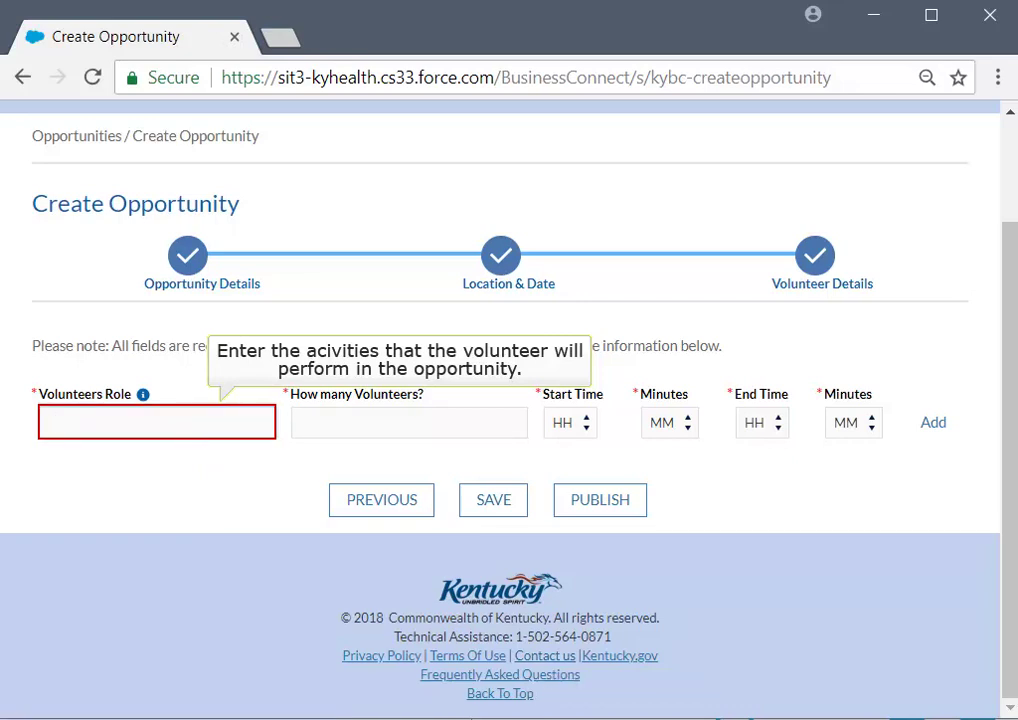
{"action": "type", "text": "Attend seminars and comp"}
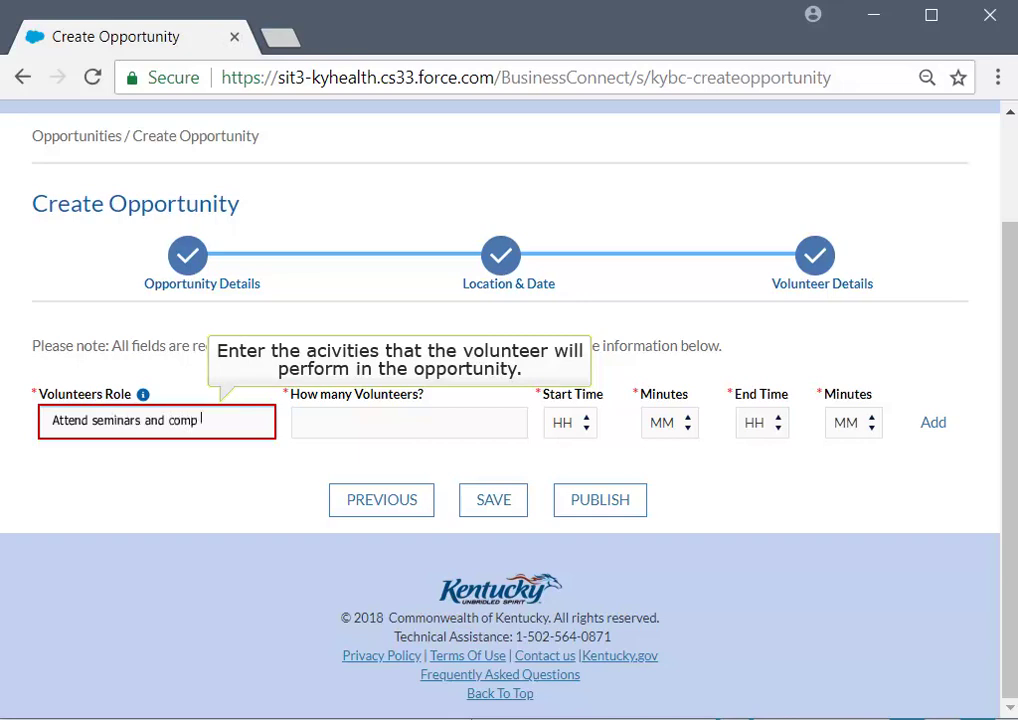
{"action": "type", "text": "lete tasks"}
{"action": "key", "text": "Tab"}
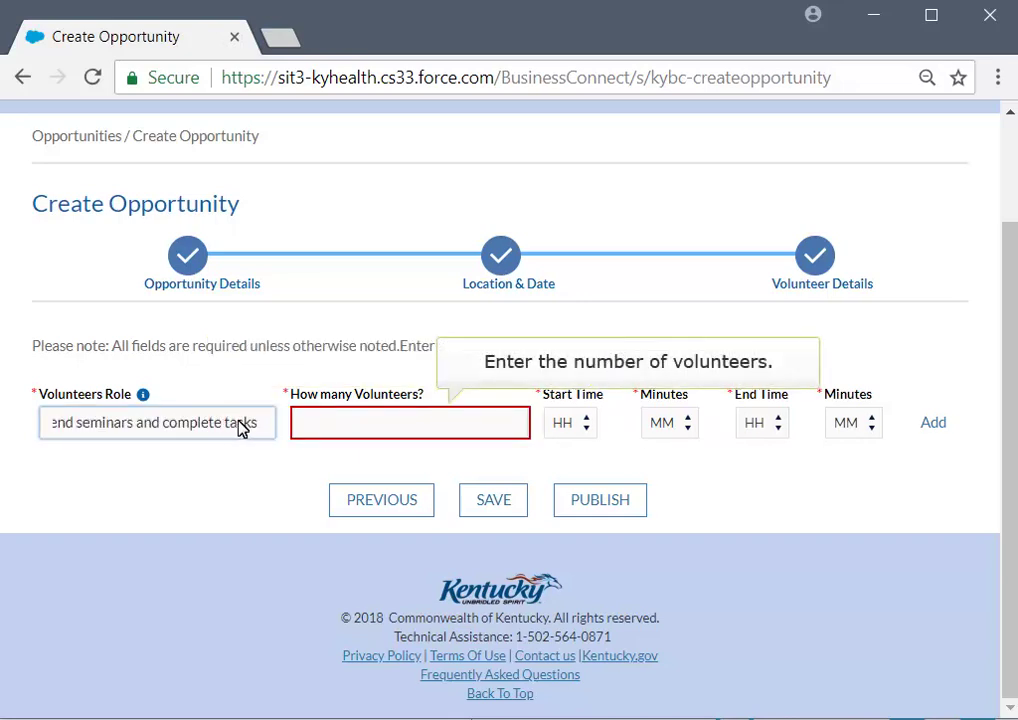
{"action": "left_click", "coordinate": [366, 425]}
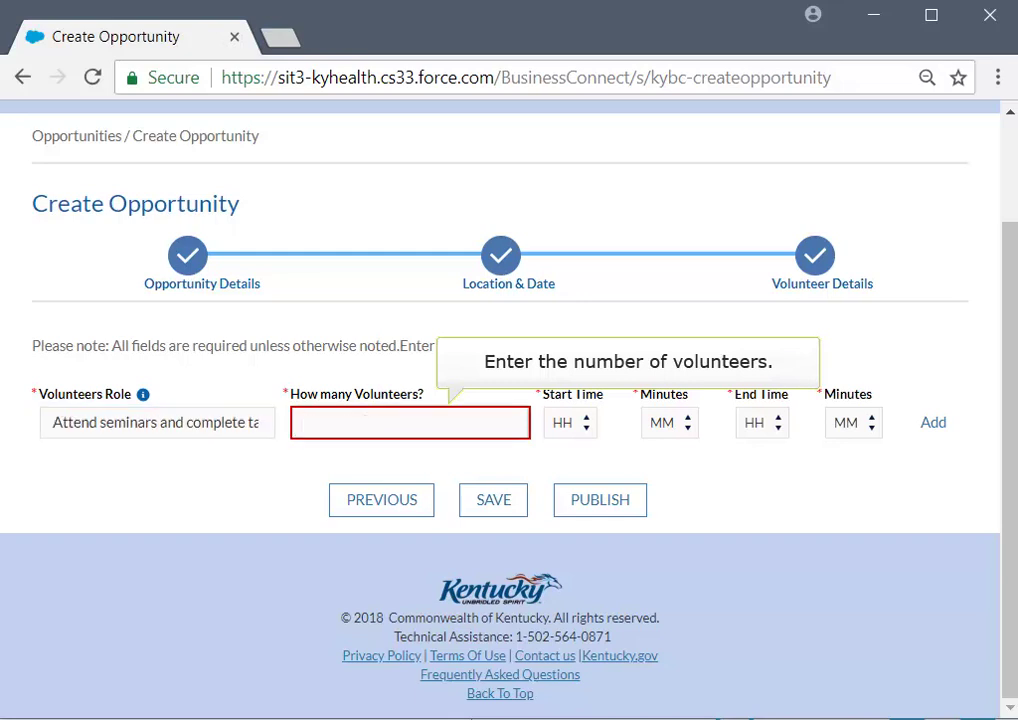
{"action": "type", "text": "10"}
{"action": "key", "text": "BackSpace"}
{"action": "key", "text": "BackSpace"}
{"action": "type", "text": "10"}
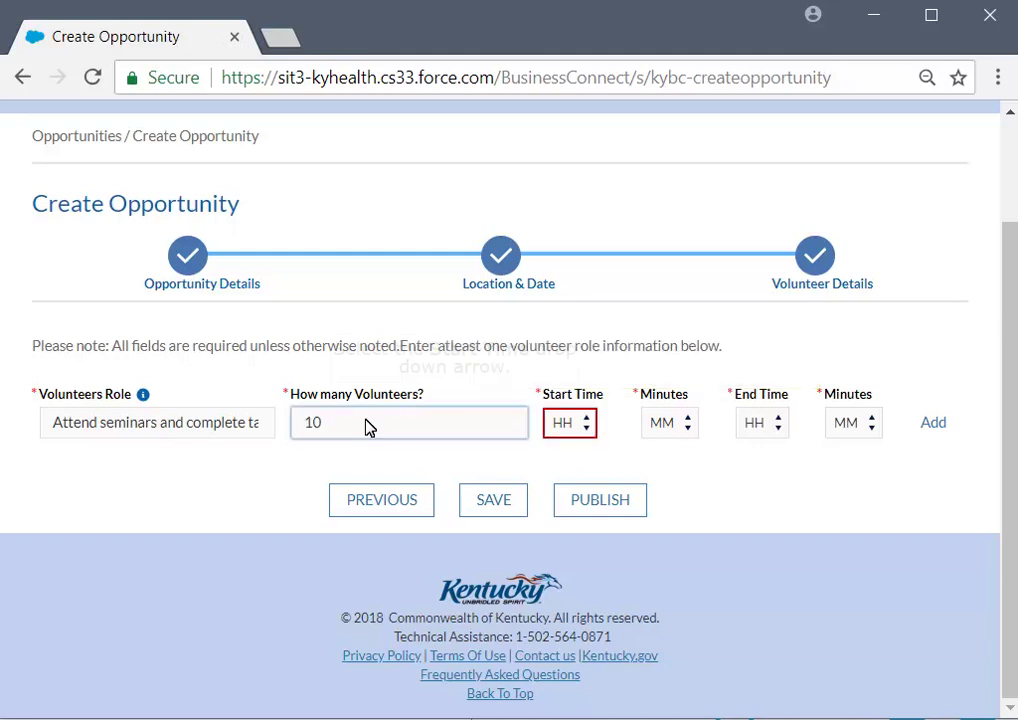
Step: Choose start hour 03, minute 00 and end hour 15, minute 00 for the volunteer role
{"action": "left_click", "coordinate": [580, 423]}
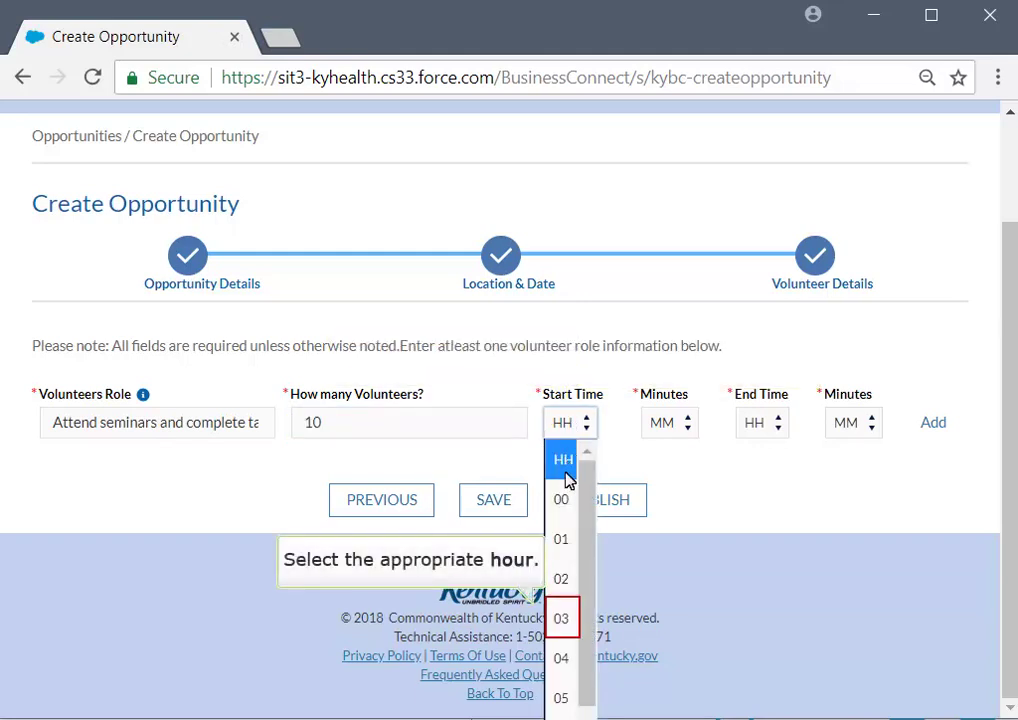
{"action": "left_click", "coordinate": [563, 617]}
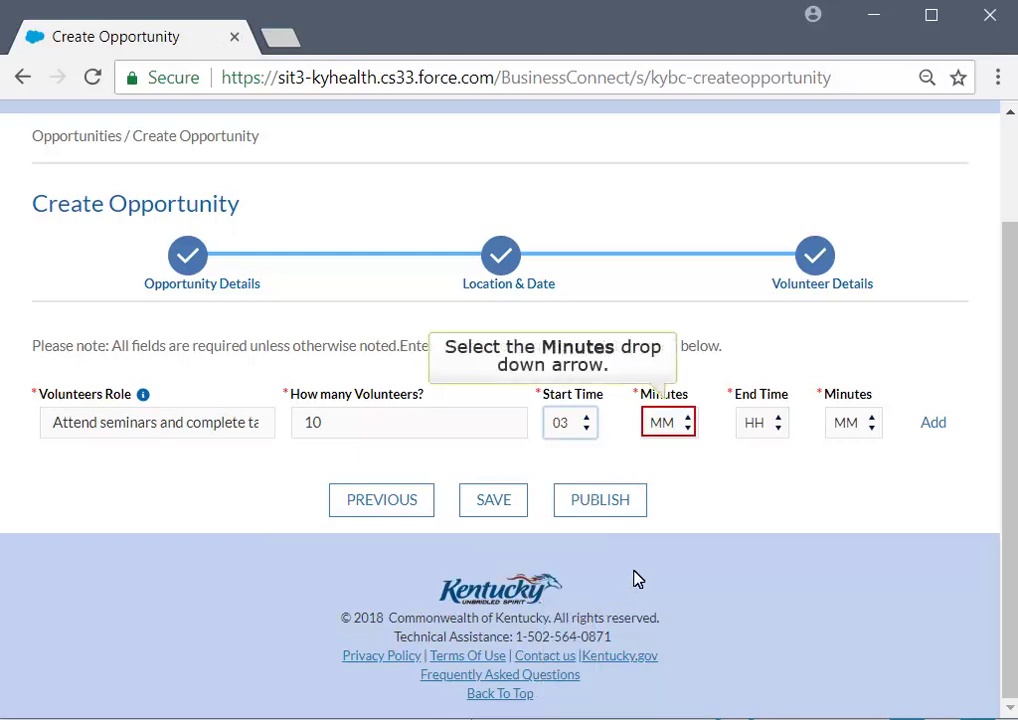
{"action": "left_click", "coordinate": [672, 428]}
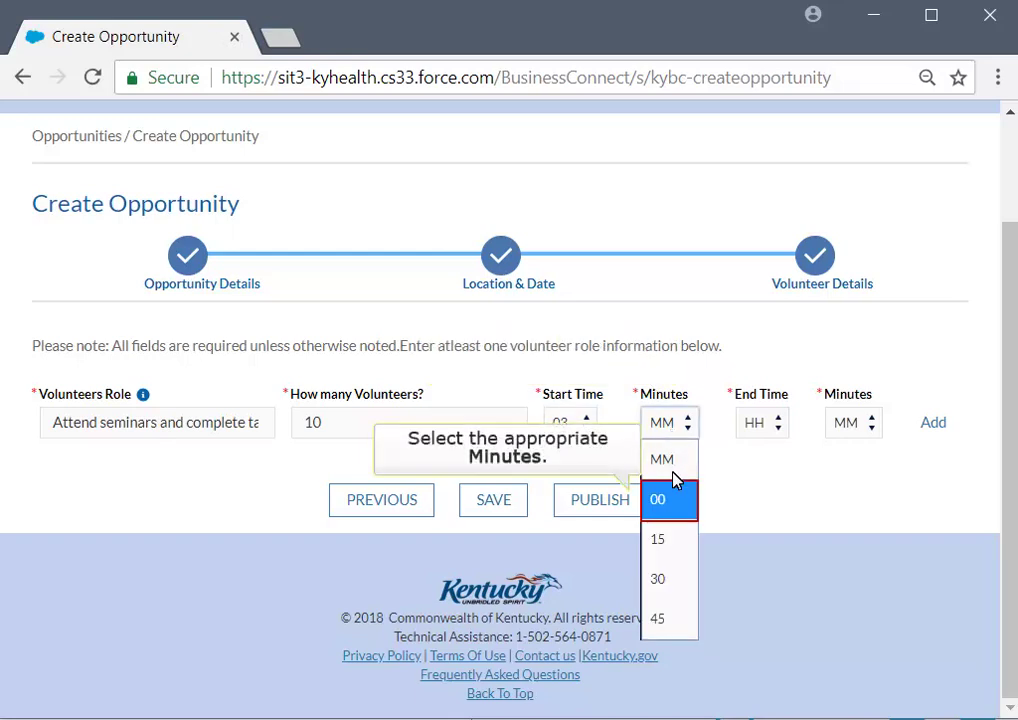
{"action": "left_click", "coordinate": [676, 503]}
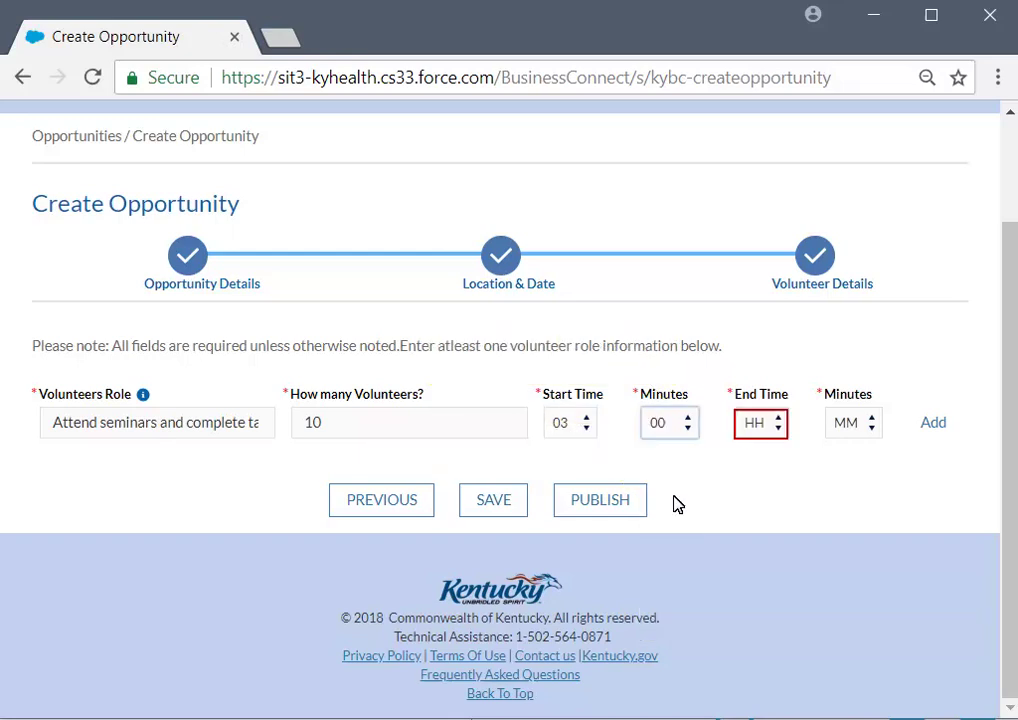
{"action": "left_click", "coordinate": [766, 440]}
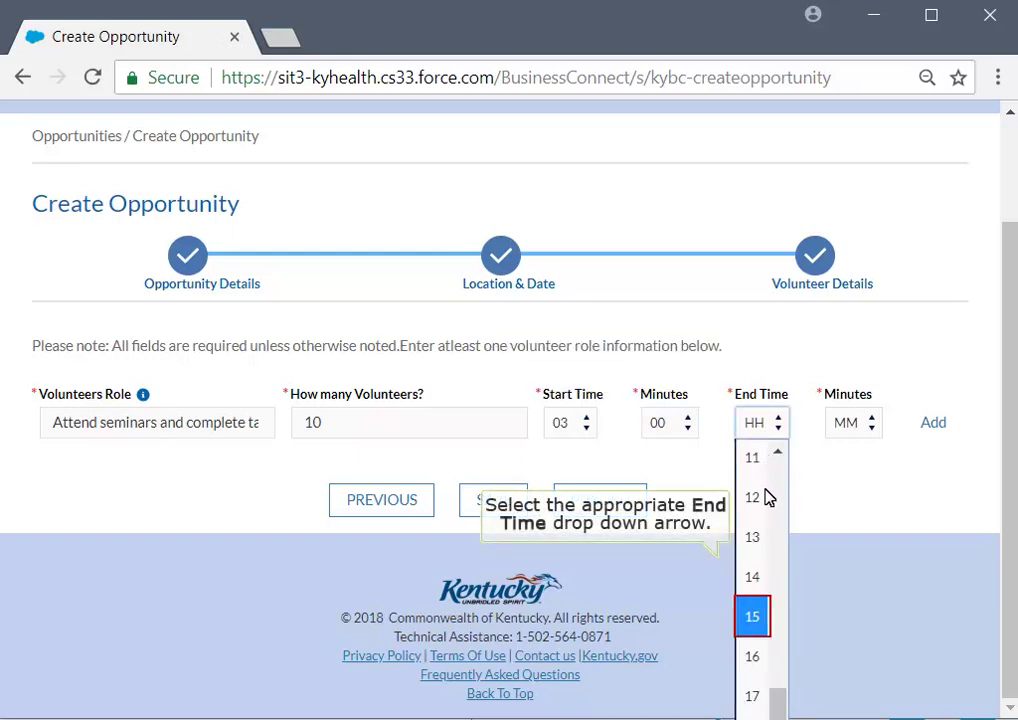
{"action": "left_click", "coordinate": [770, 612]}
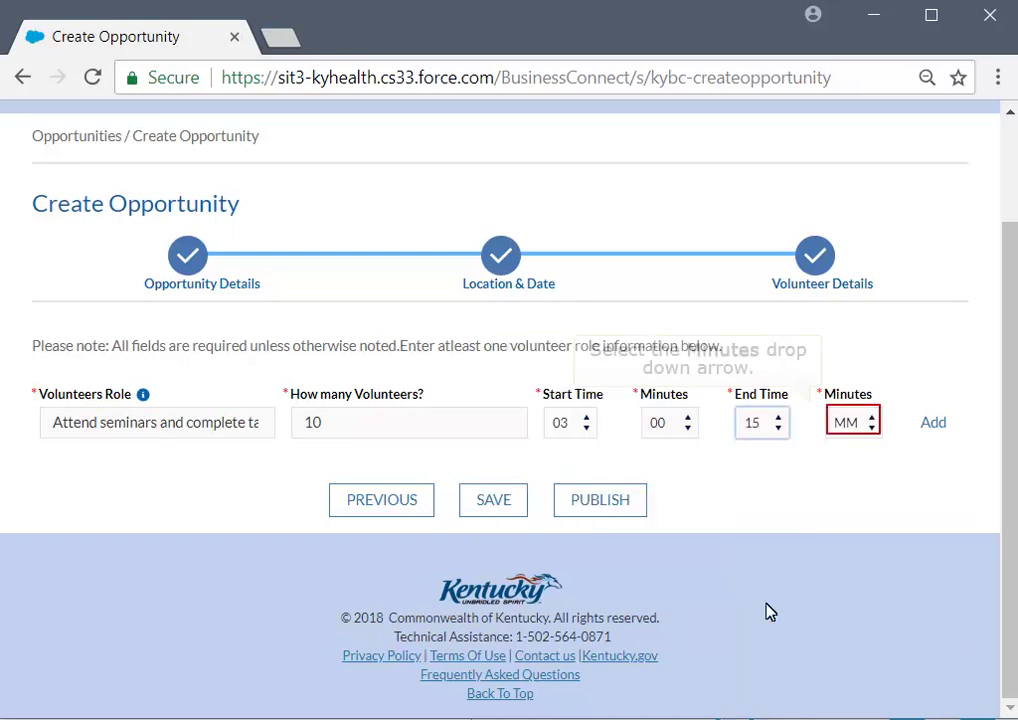
{"action": "left_click", "coordinate": [847, 424]}
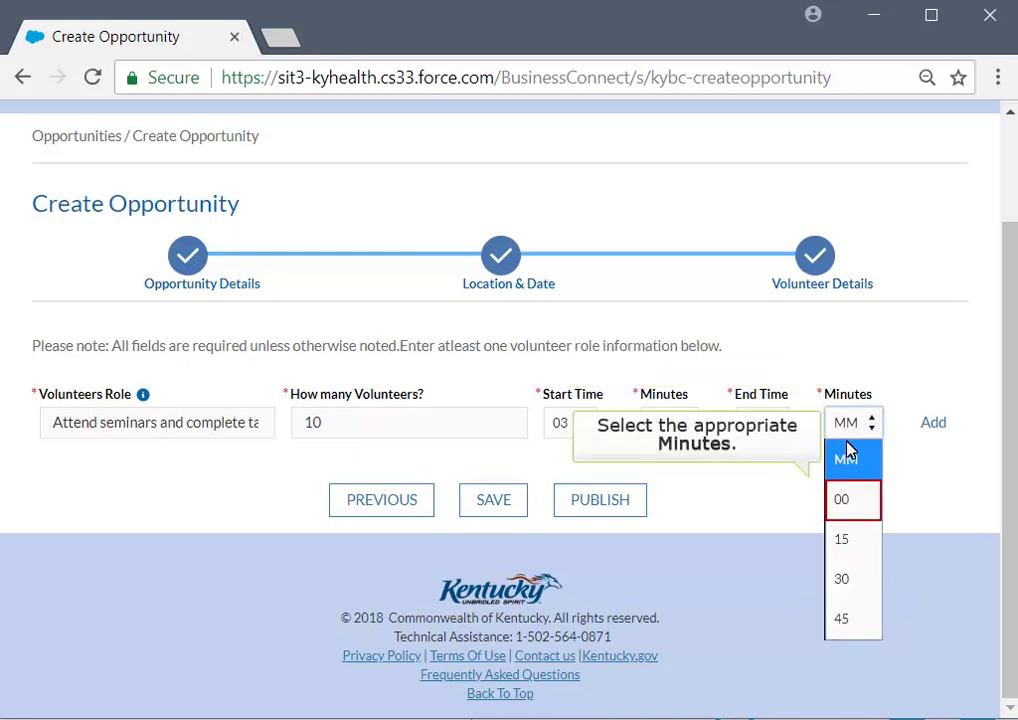
{"action": "left_click", "coordinate": [845, 496]}
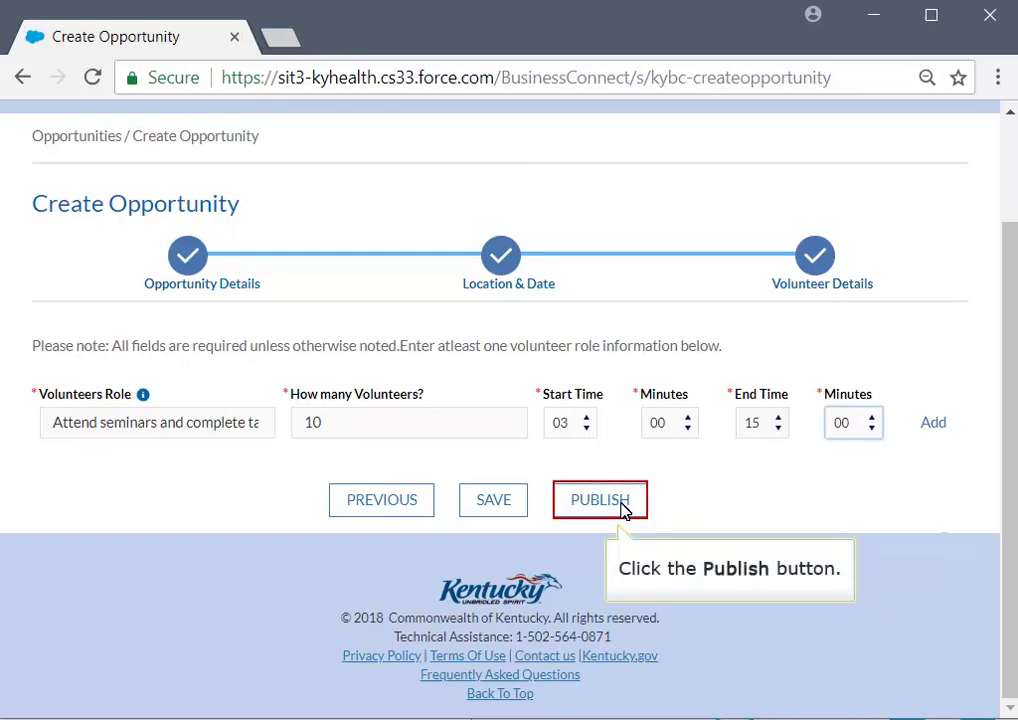
Step: Publish the completed volunteer opportunity, returning to the Opportunities list with a Success banner
{"action": "left_click", "coordinate": [620, 505]}
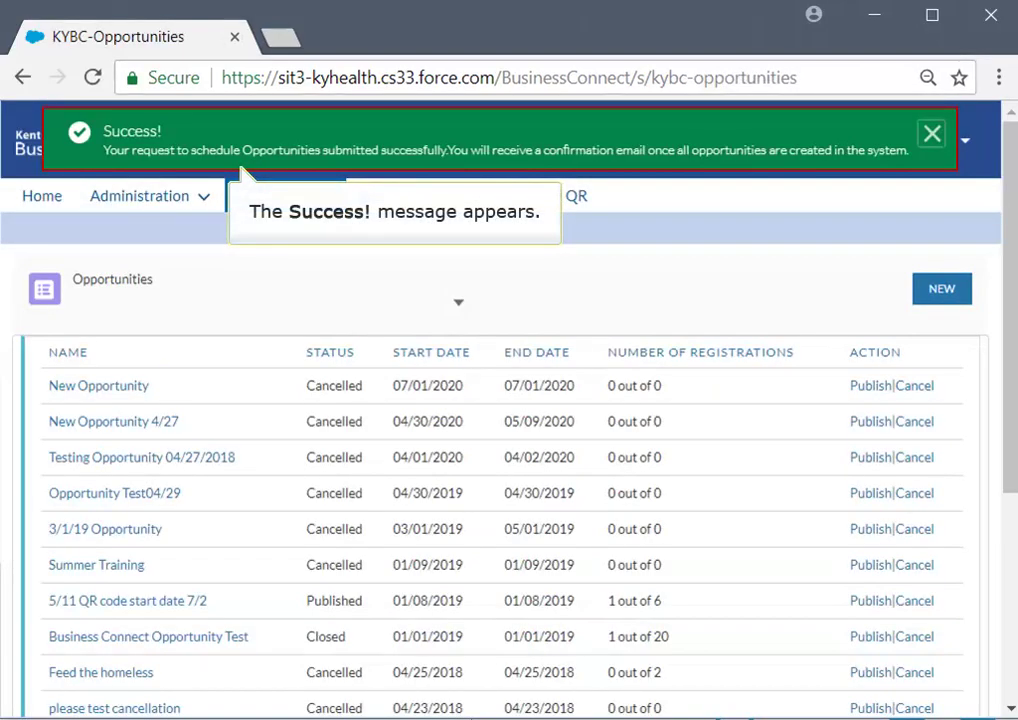